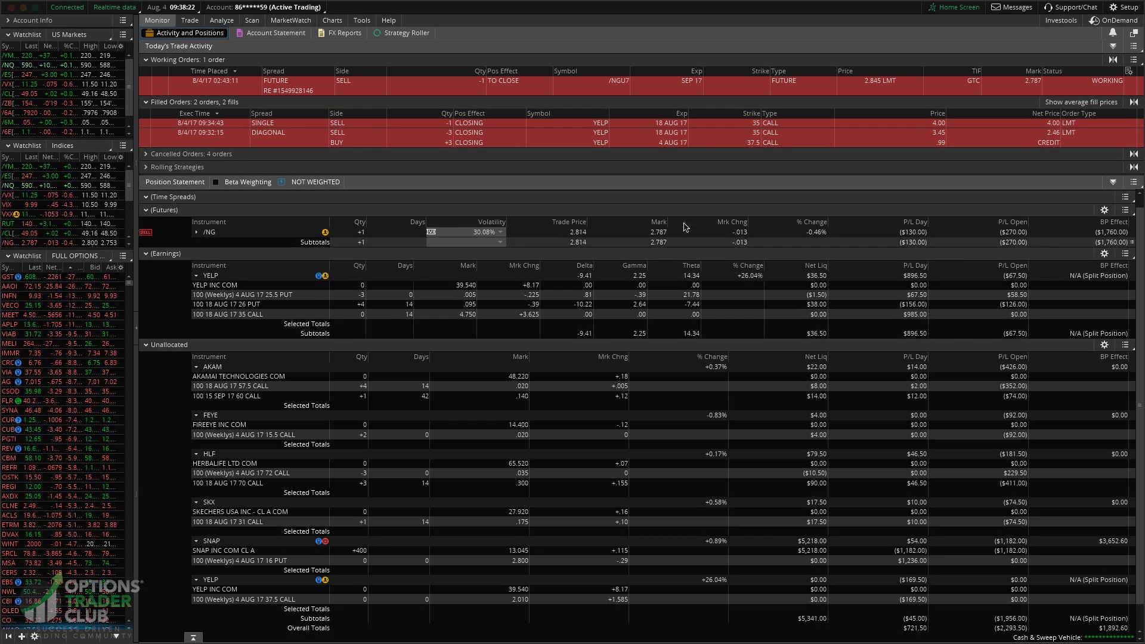
# - Inspect the 09:34:43 YELP closing call fills, then bring up the YELP trade history and P&L statement
pyautogui.click(516, 124)
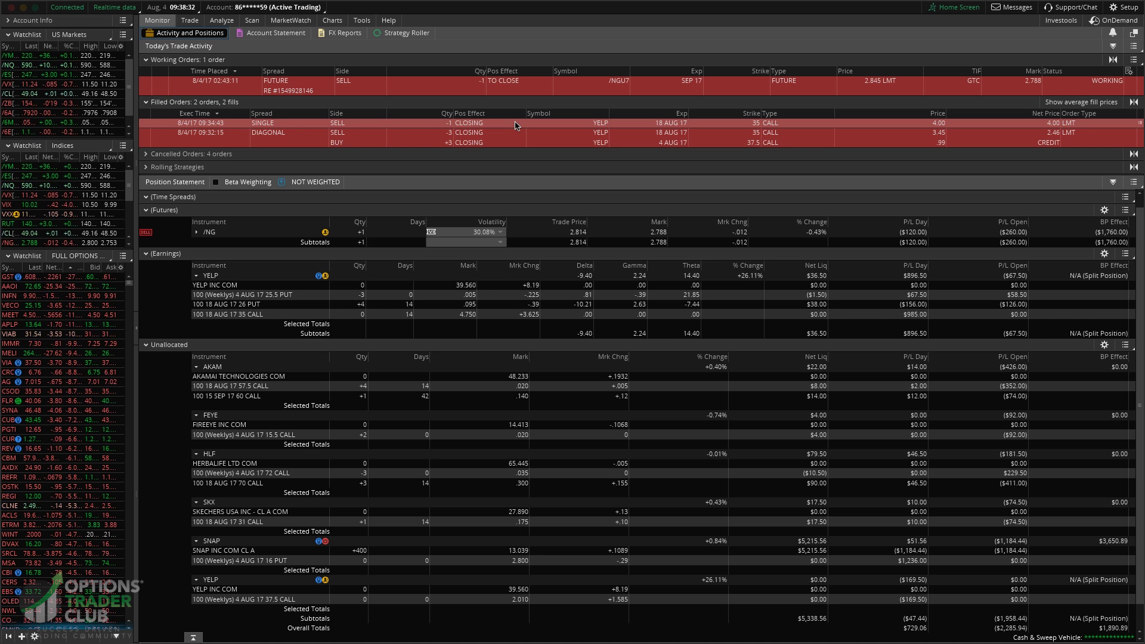
pyautogui.click(524, 126)
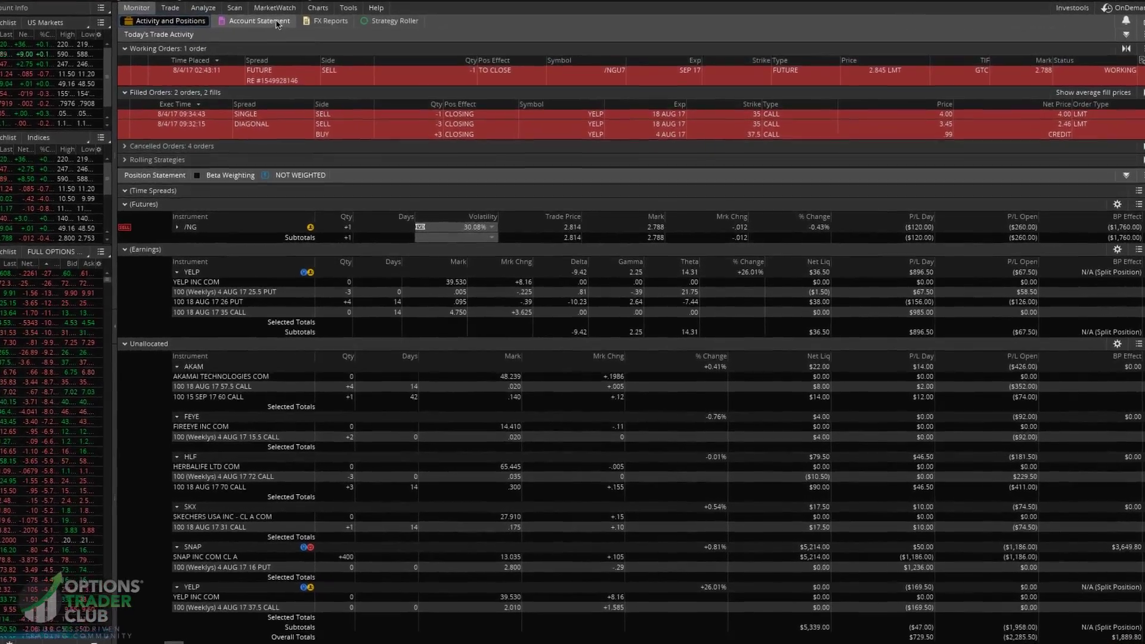
pyautogui.click(275, 33)
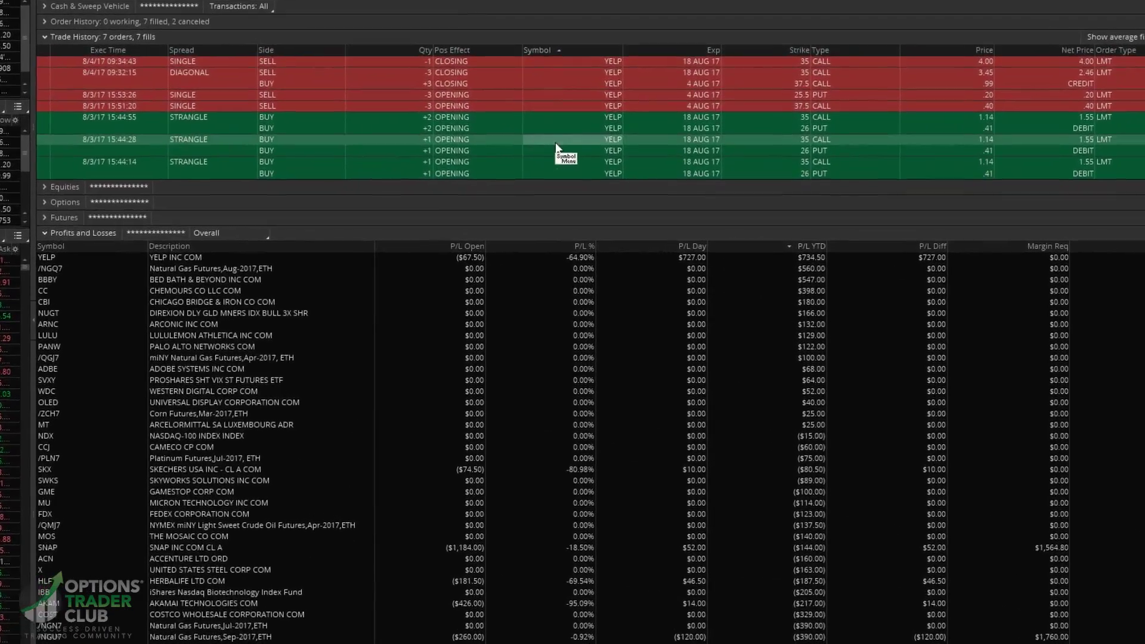
pyautogui.click(516, 141)
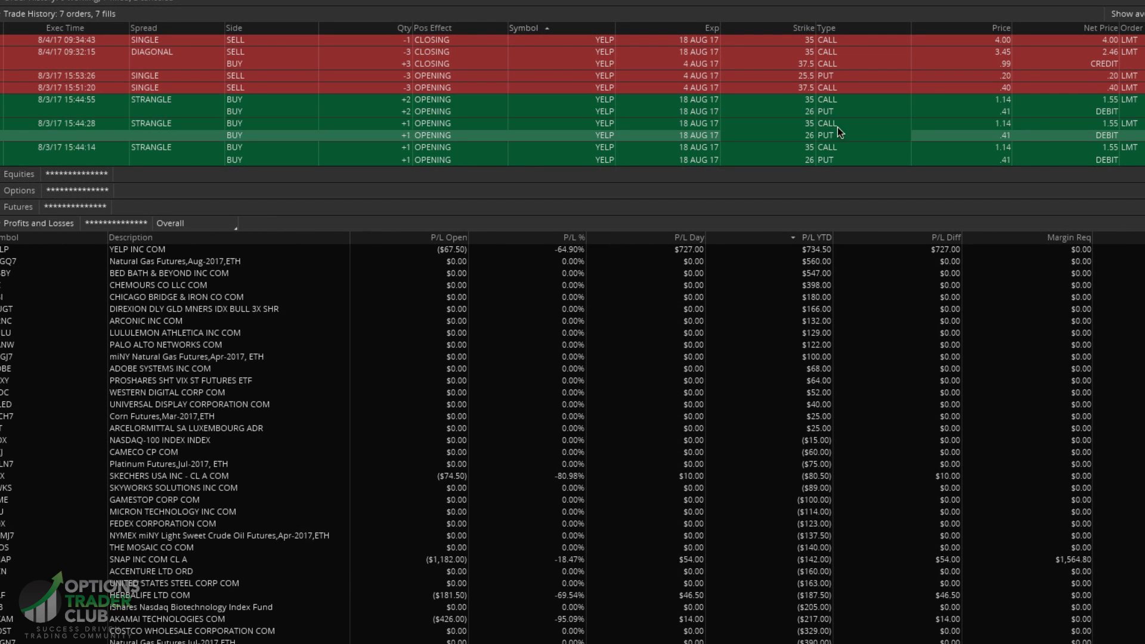
pyautogui.click(1070, 112)
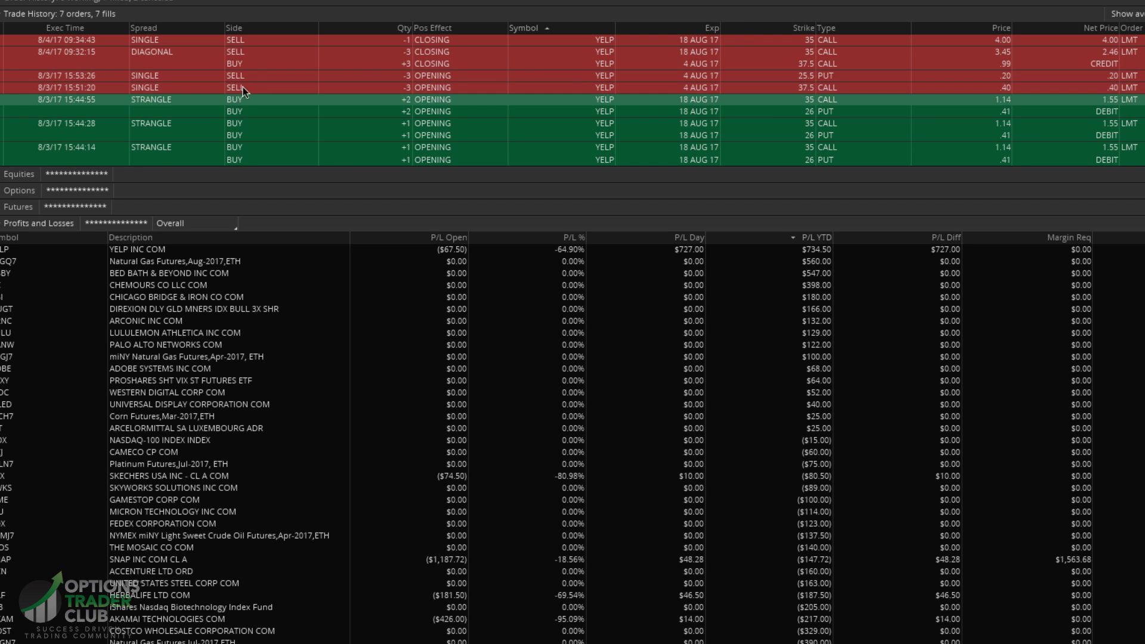
pyautogui.click(573, 80)
pyautogui.click(1103, 53)
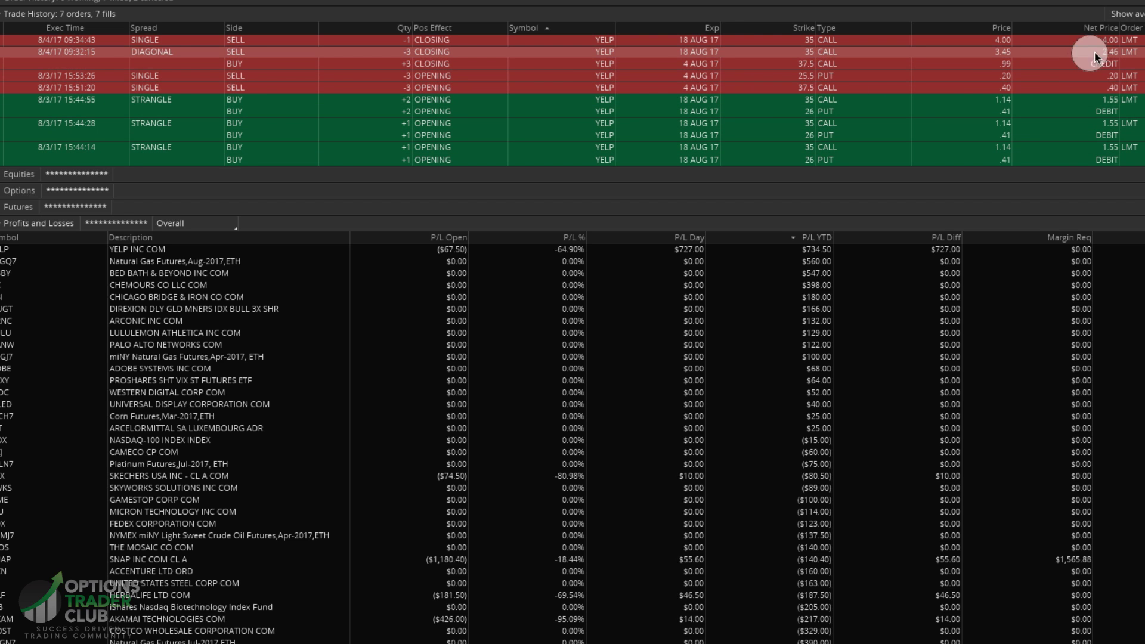
pyautogui.click(1109, 43)
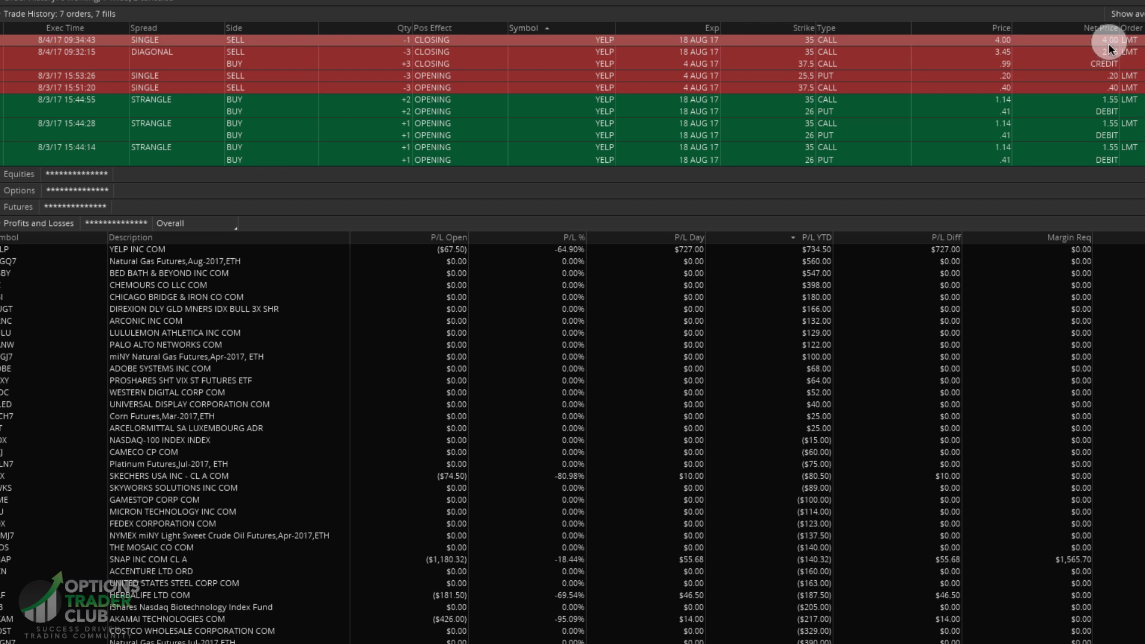
pyautogui.click(1102, 108)
# - Note the diagonal closing trade, collapse the Order Book, and switch to Activity and Positions
pyautogui.click(621, 49)
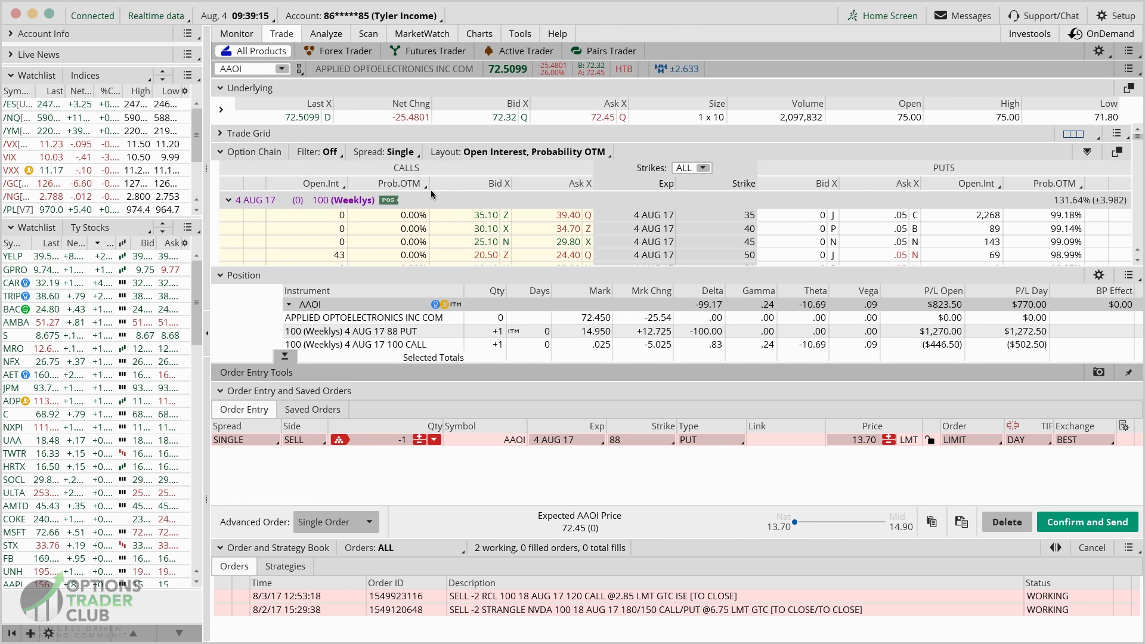
pyautogui.click(230, 549)
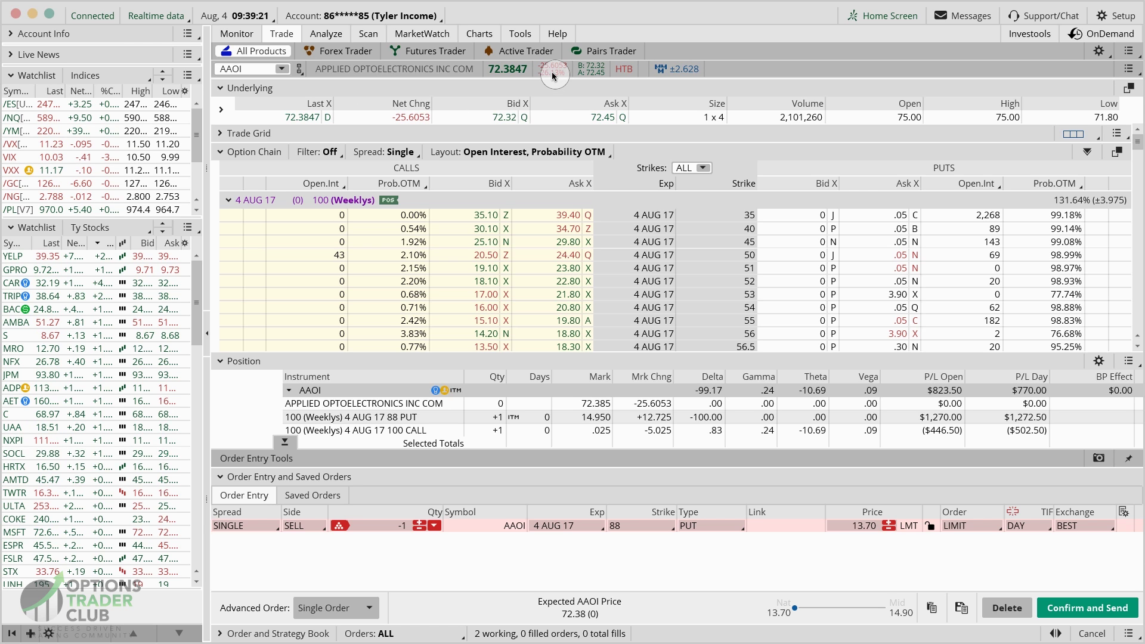
pyautogui.click(241, 37)
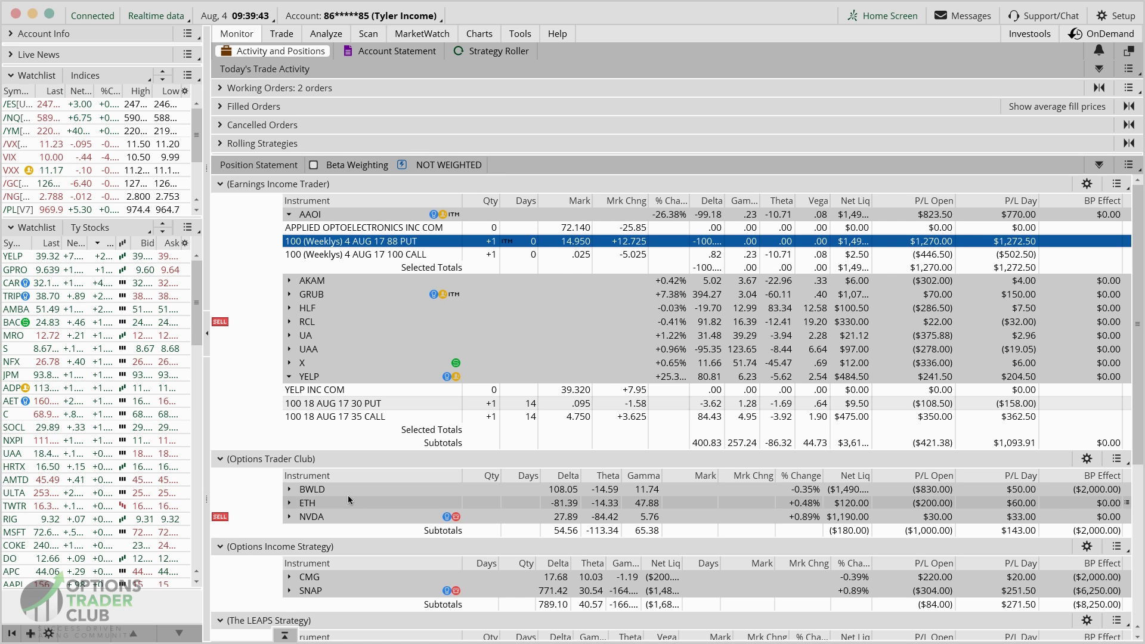
# - Expand the GRUB position legs, select the AAOI 88 put, and return to the option chain page
pyautogui.click(290, 295)
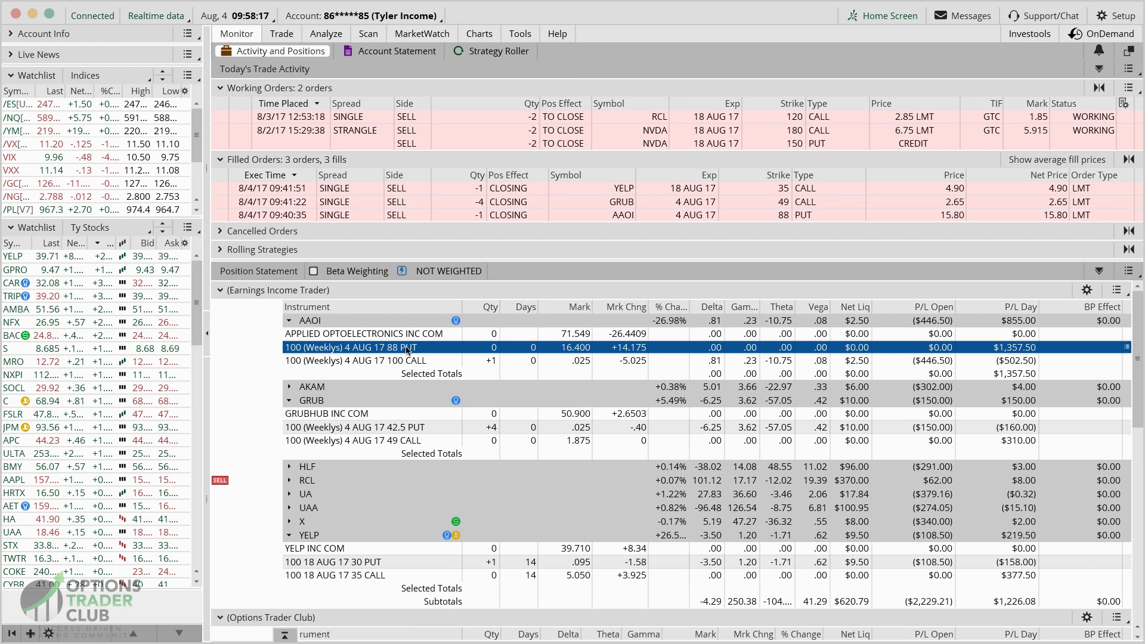
pyautogui.click(378, 346)
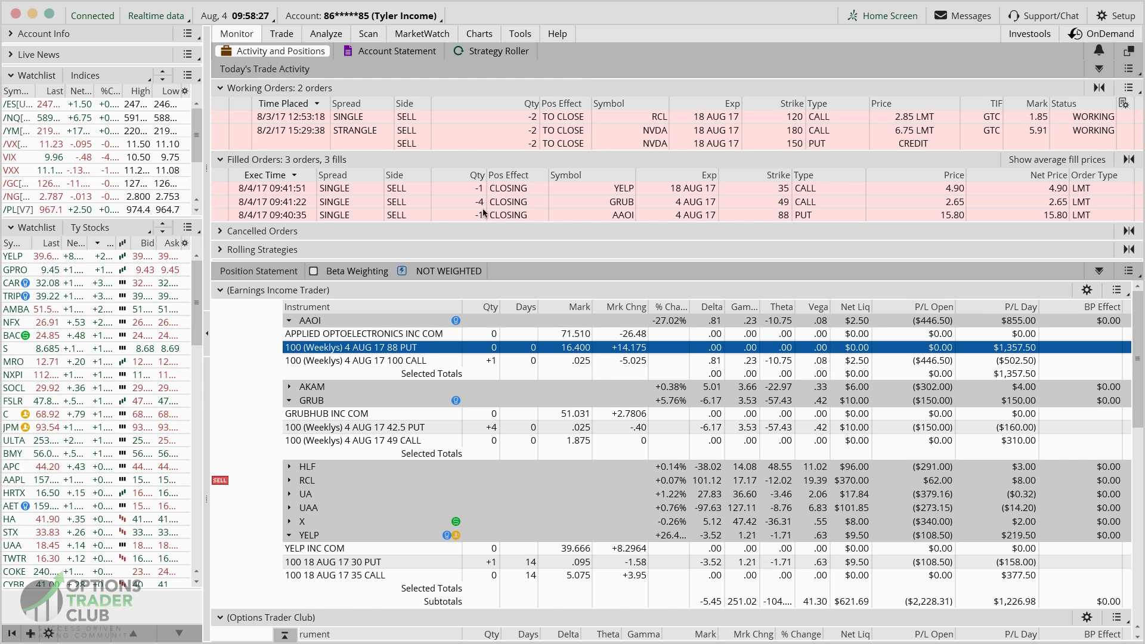
pyautogui.click(282, 34)
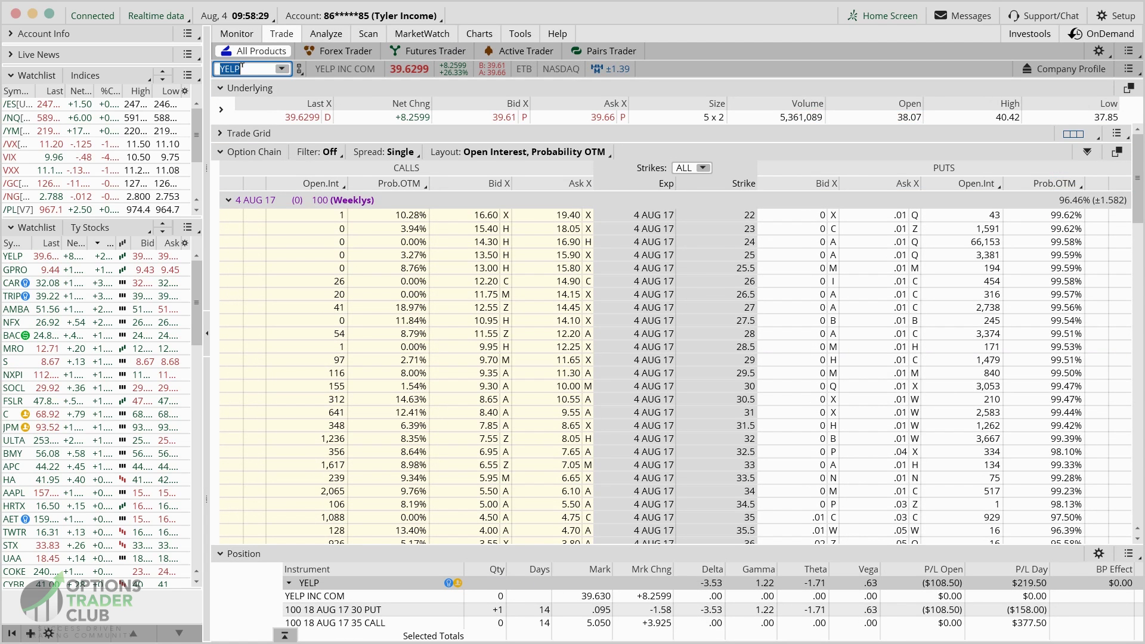
# - Load the AAOI option chain with a % Change column instead of open interest, then check the 88 put's change
pyautogui.write('AAOI')
pyautogui.press('Return')
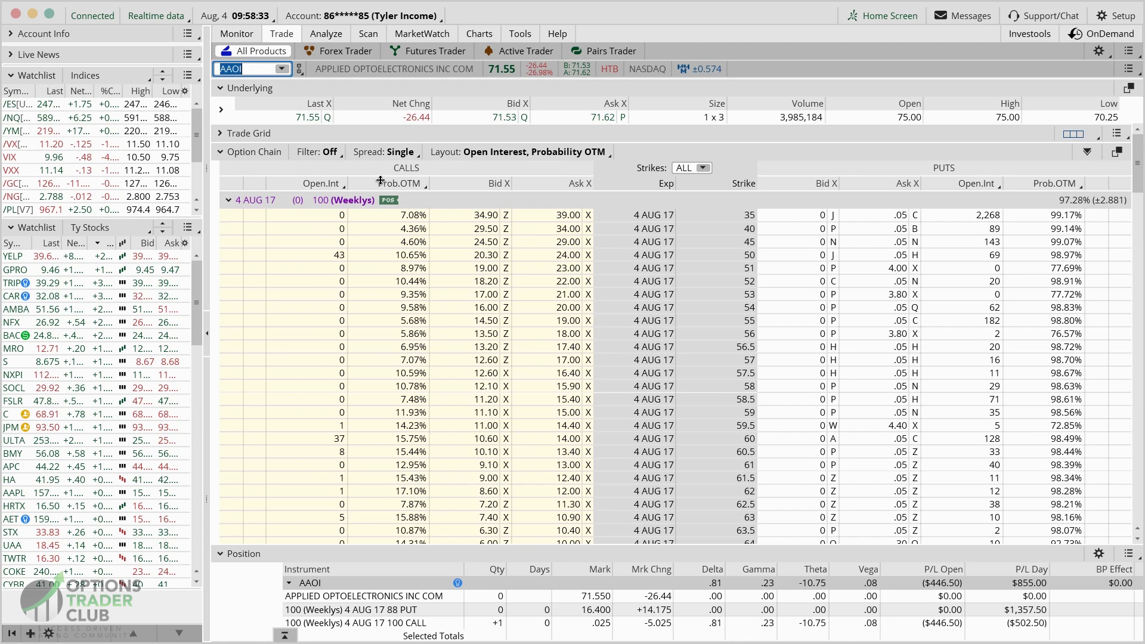
pyautogui.click(380, 180)
pyautogui.moveTo(331, 208)
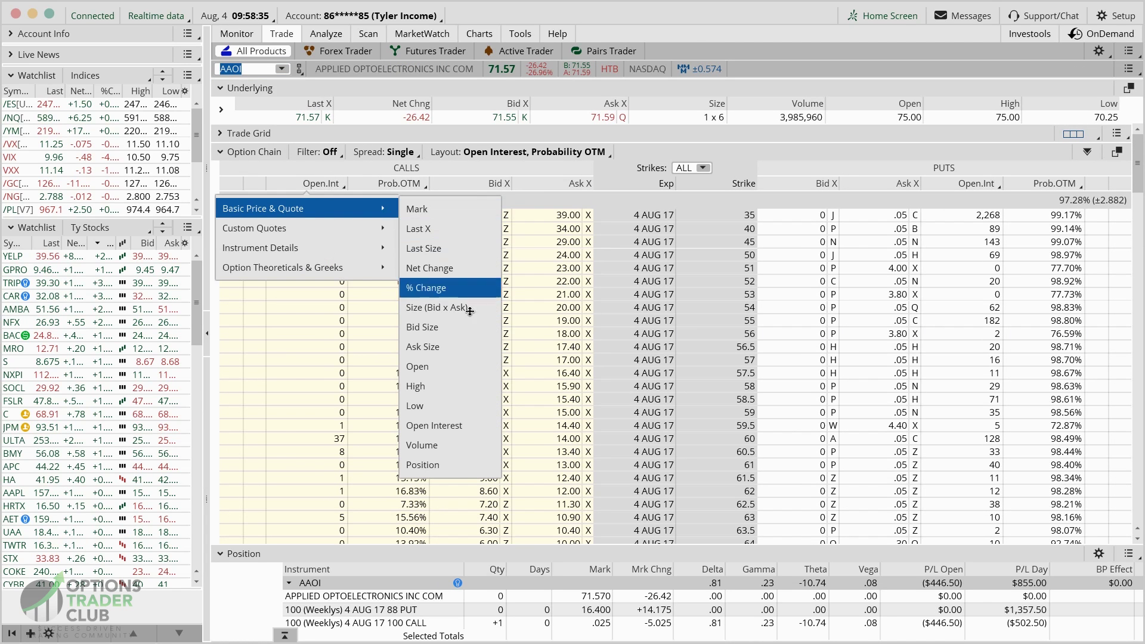
pyautogui.click(457, 289)
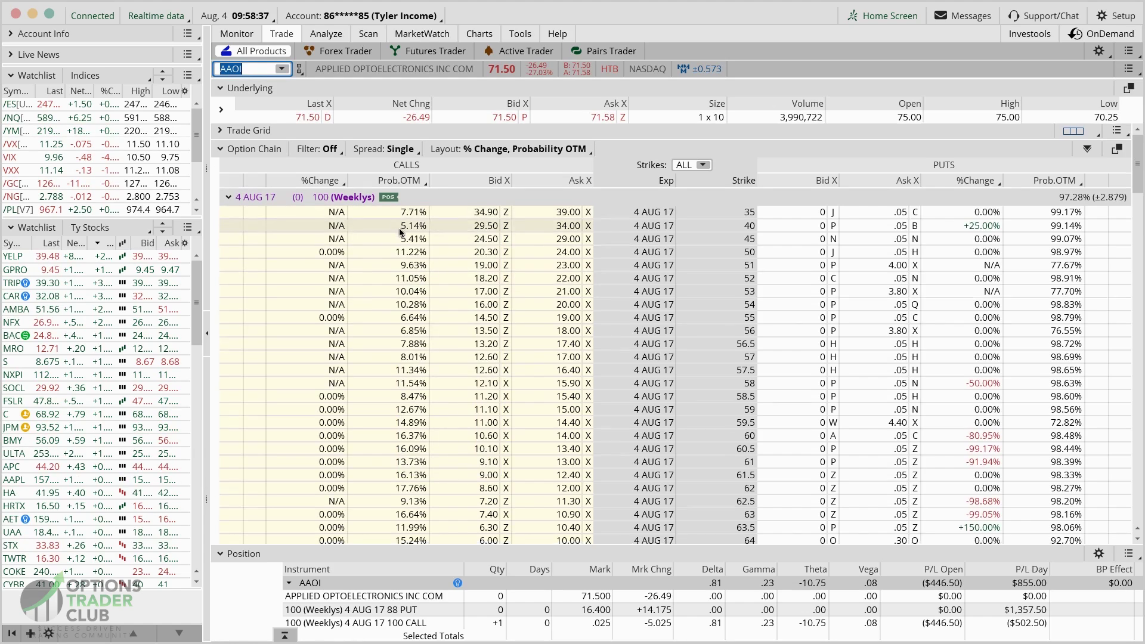
pyautogui.scroll(-10, 401, 233)
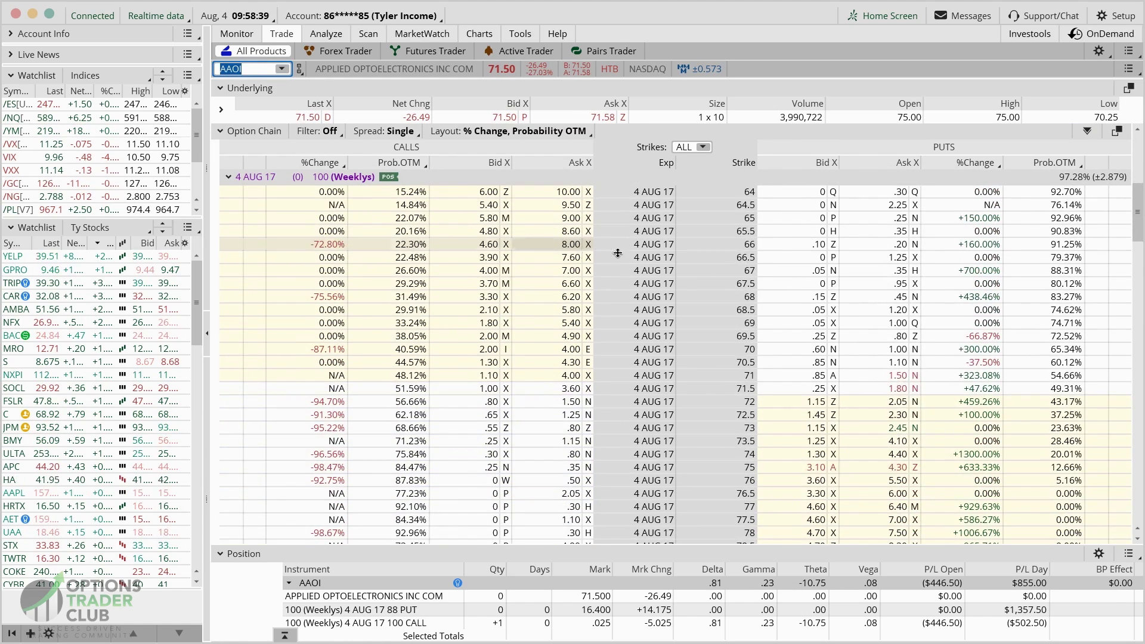
pyautogui.scroll(-5, 834, 368)
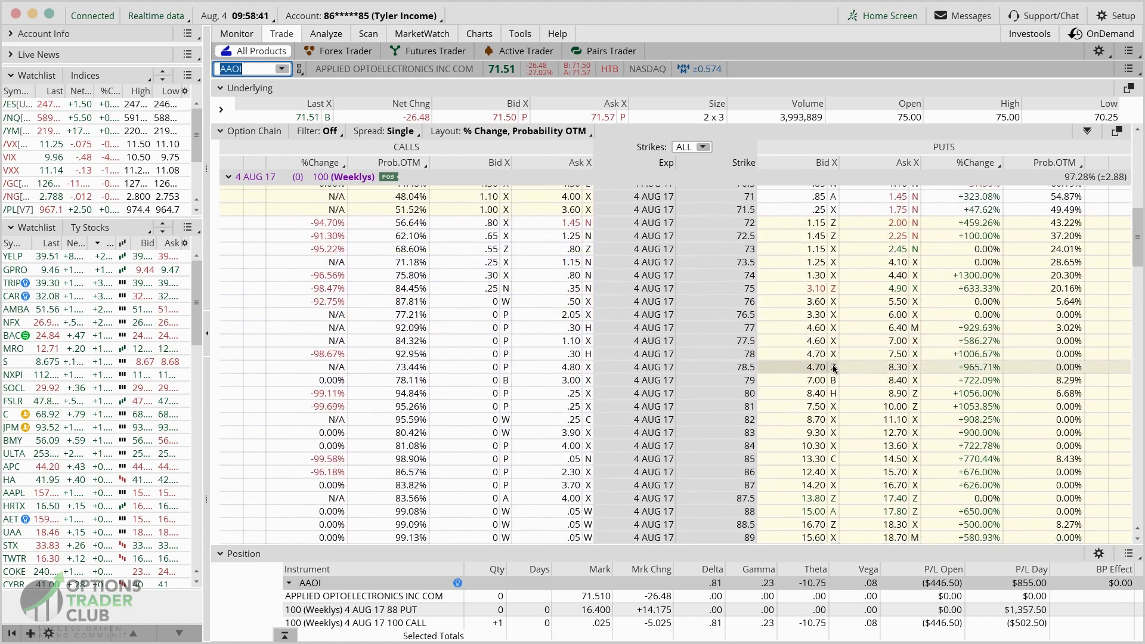
pyautogui.scroll(-2, 834, 368)
pyautogui.click(934, 453)
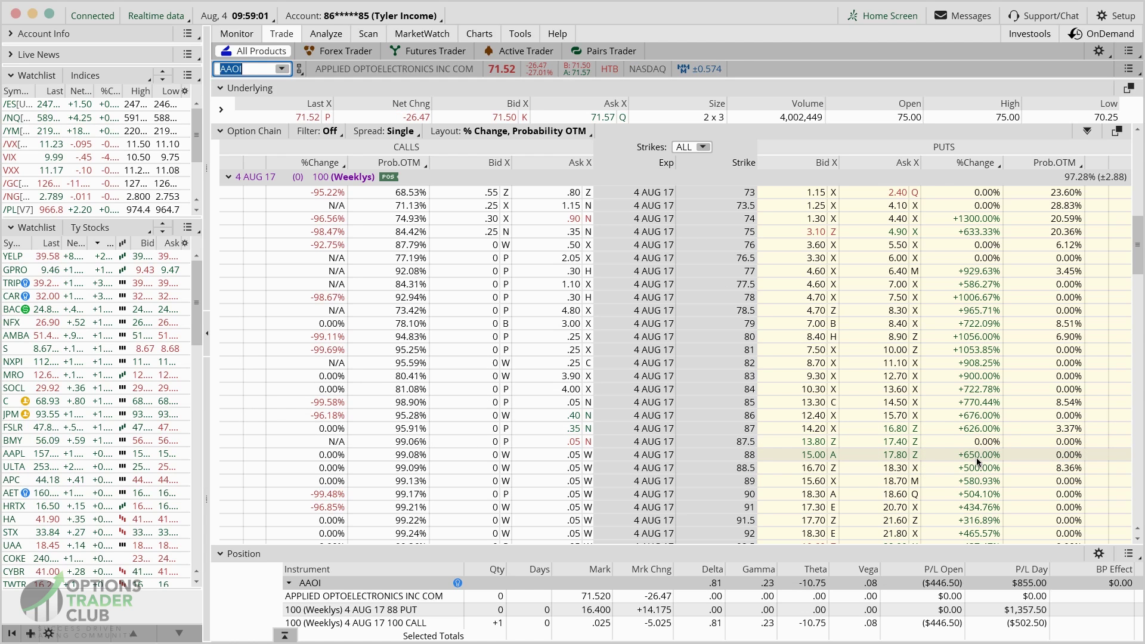
# - Collapse the 4 AUG 17 strikes, expand 18 AUG 17, and review the puts near 94
pyautogui.scroll(-1, 943, 454)
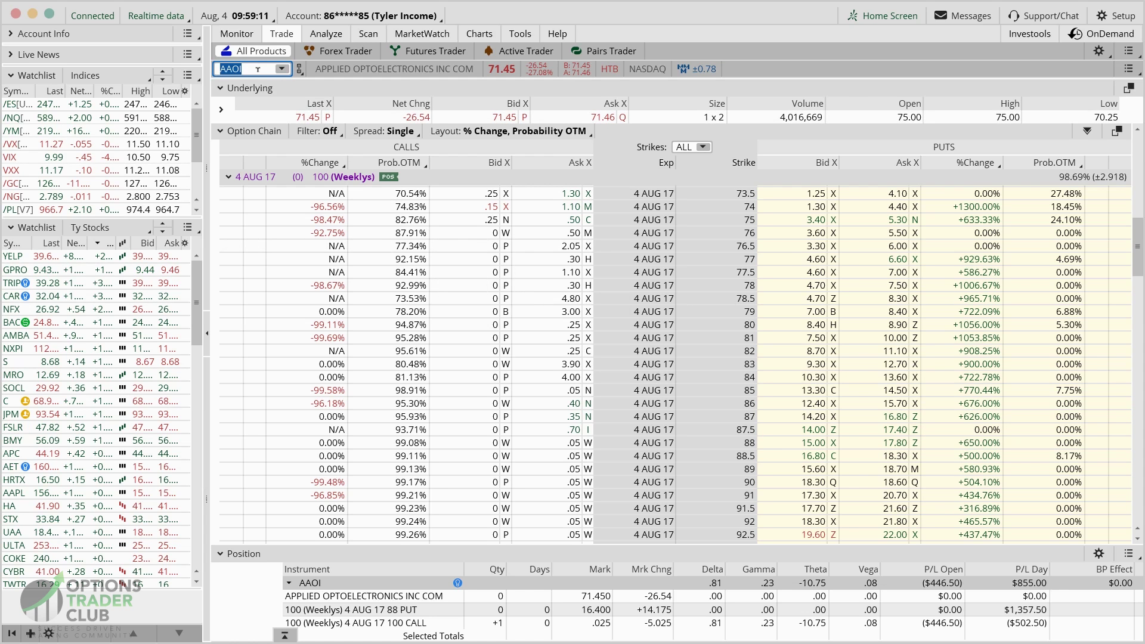
pyautogui.click(250, 177)
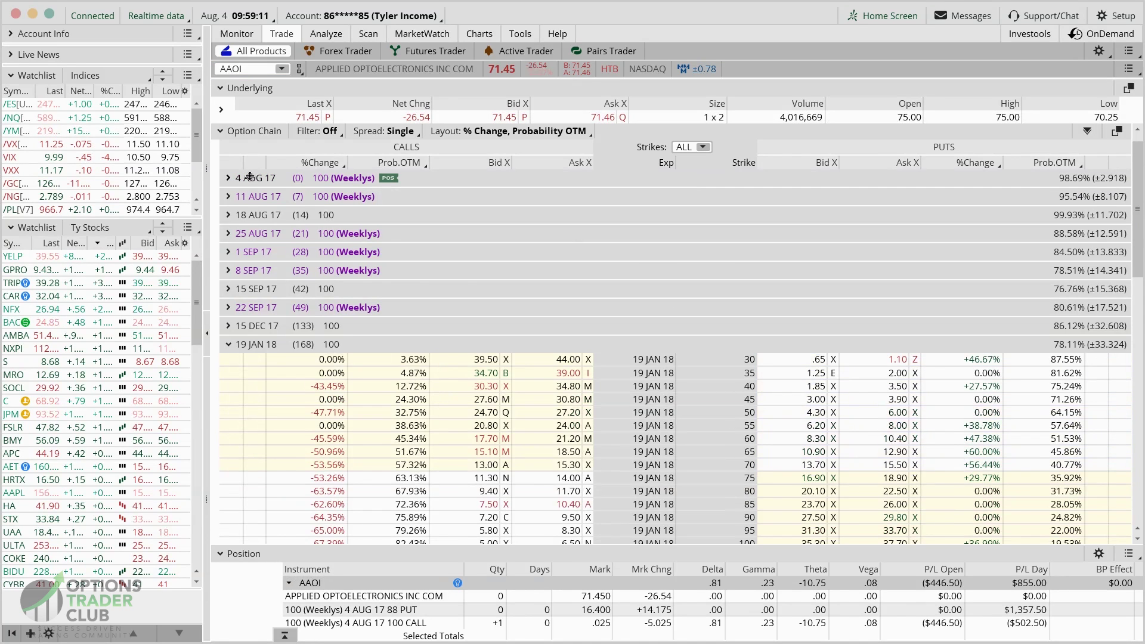
pyautogui.click(247, 214)
pyautogui.scroll(-7, 1025, 403)
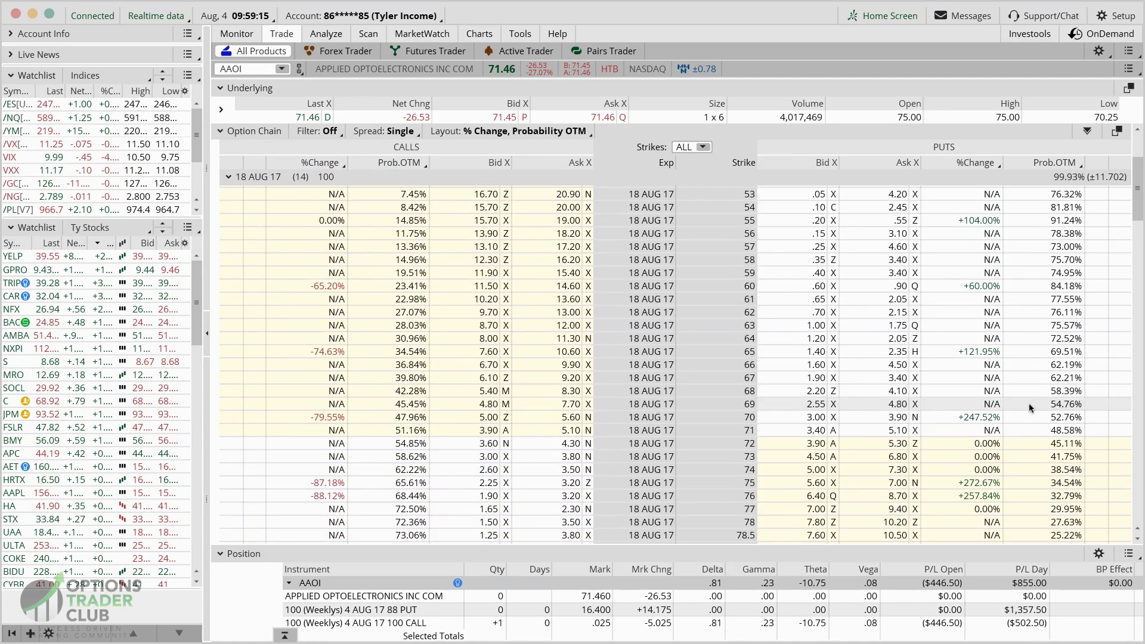
pyautogui.scroll(-4, 1020, 406)
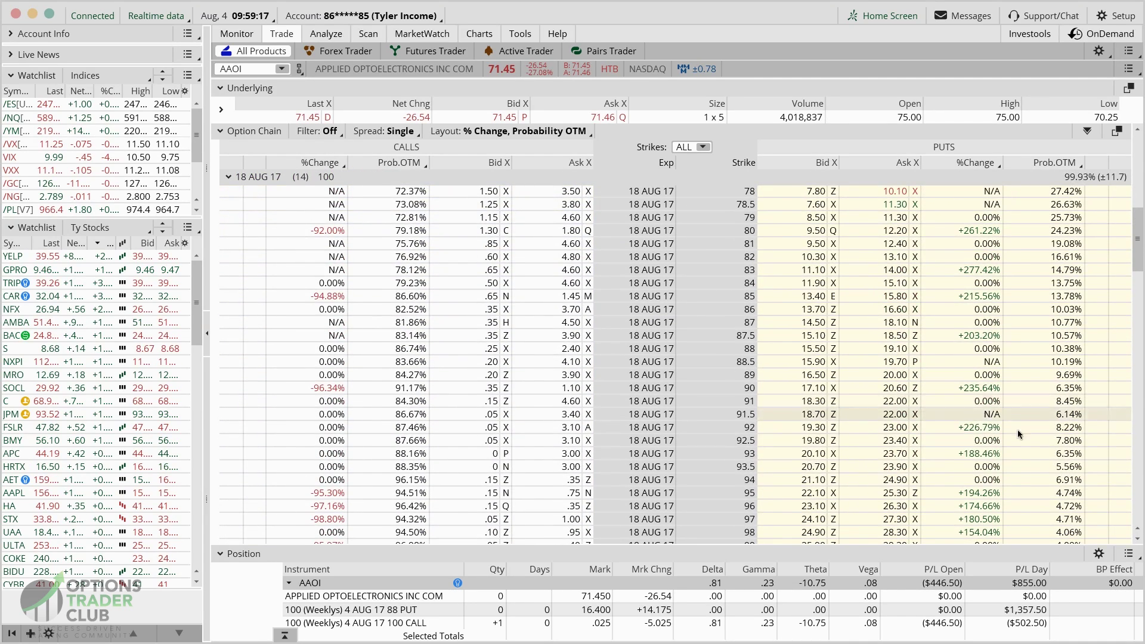
pyautogui.click(987, 474)
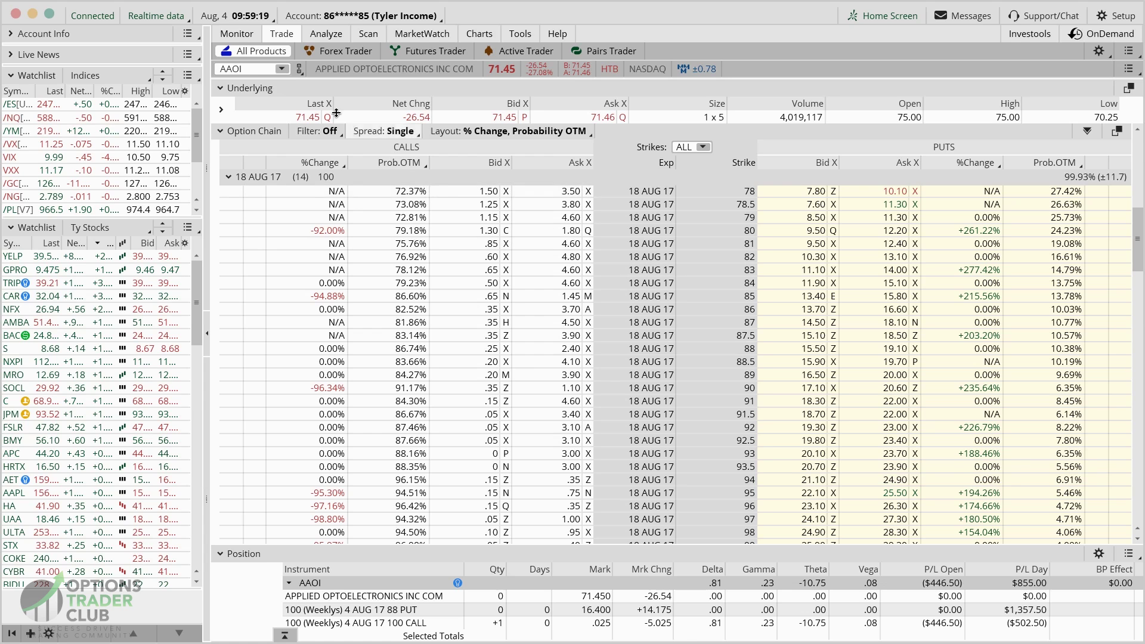
# - Load the YELP option chain and locate the 35 strike call
pyautogui.write('YELP')
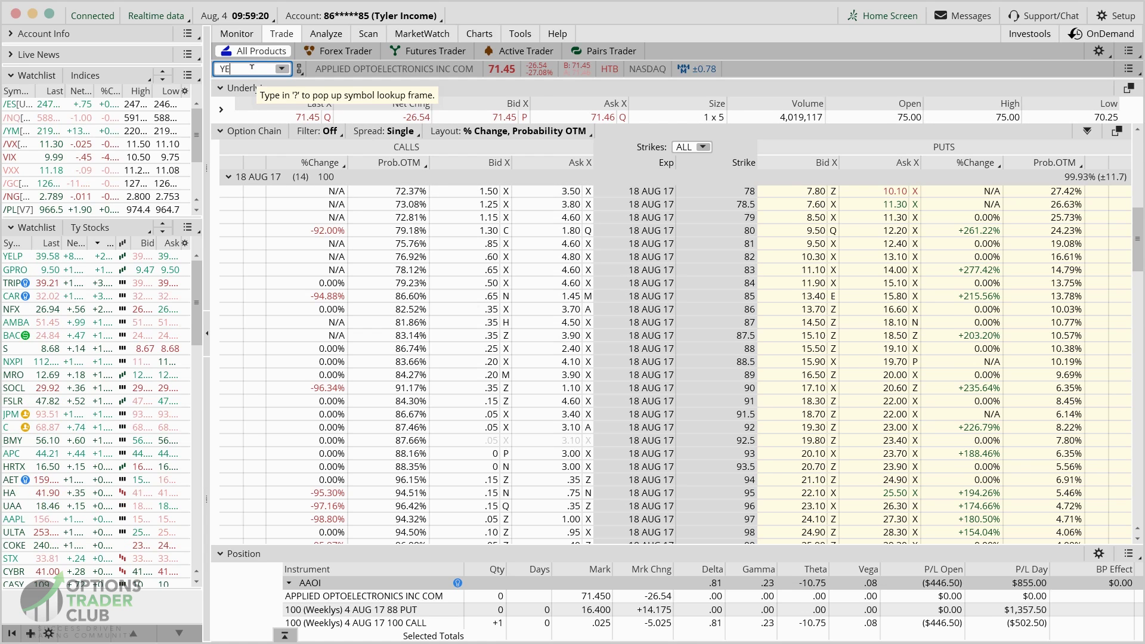
pyautogui.press('Return')
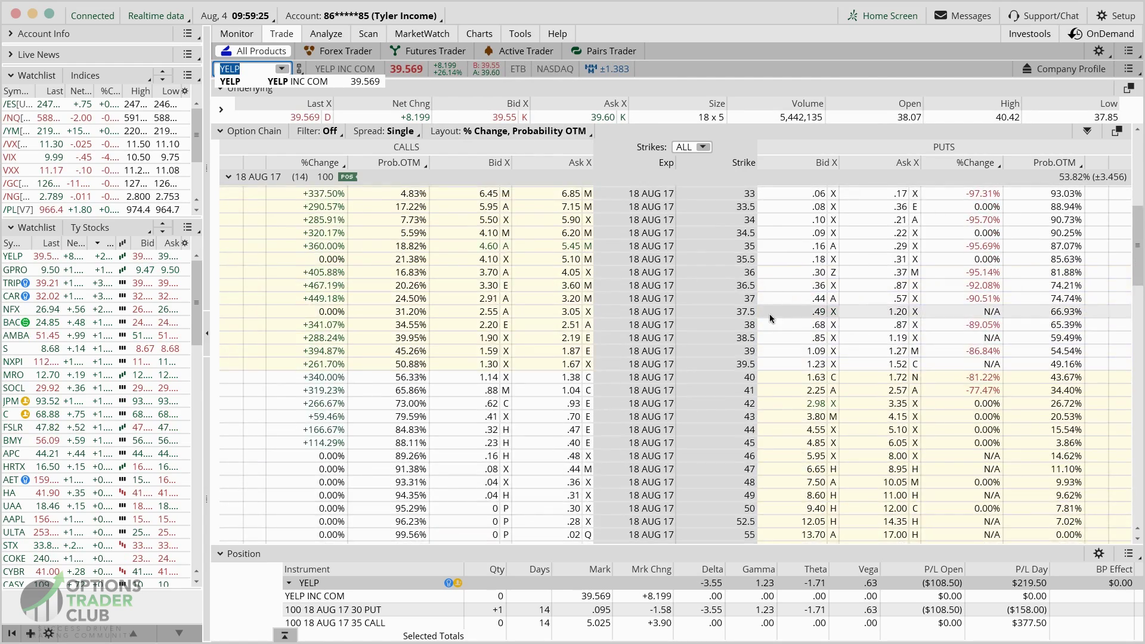
pyautogui.scroll(4, 770, 319)
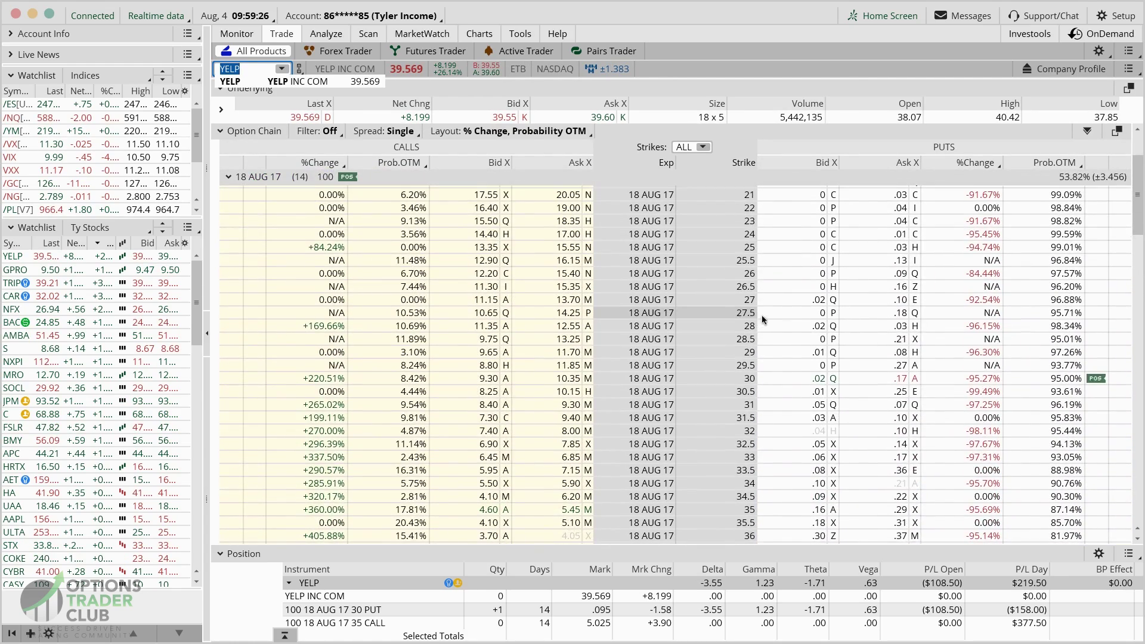
pyautogui.scroll(-1, 776, 334)
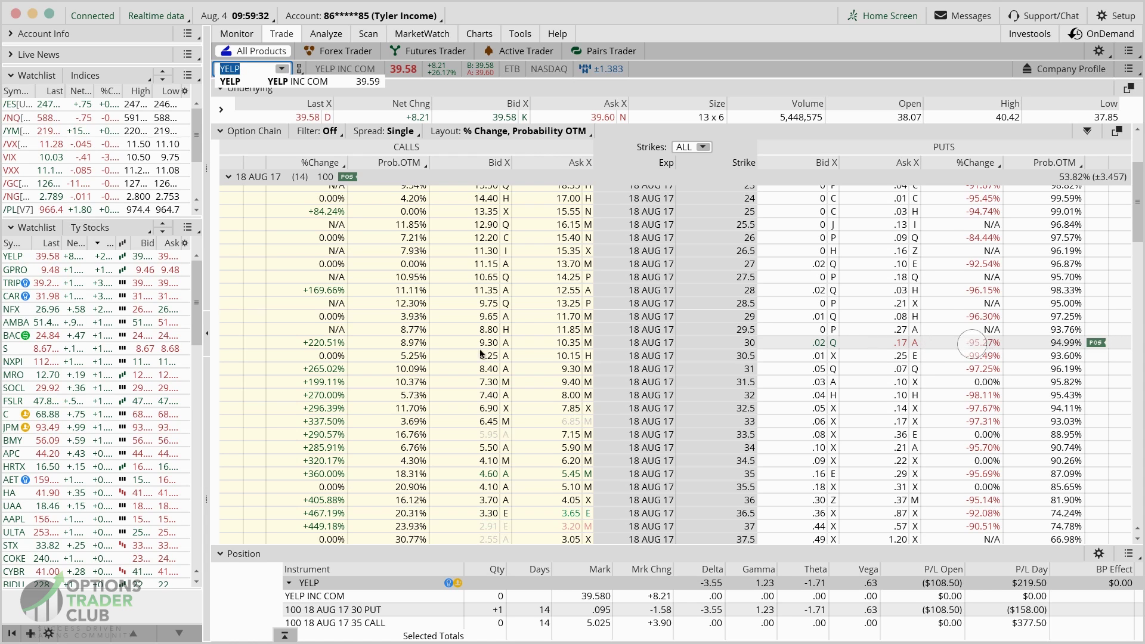
pyautogui.scroll(-2, 415, 355)
pyautogui.scroll(-2, 415, 355)
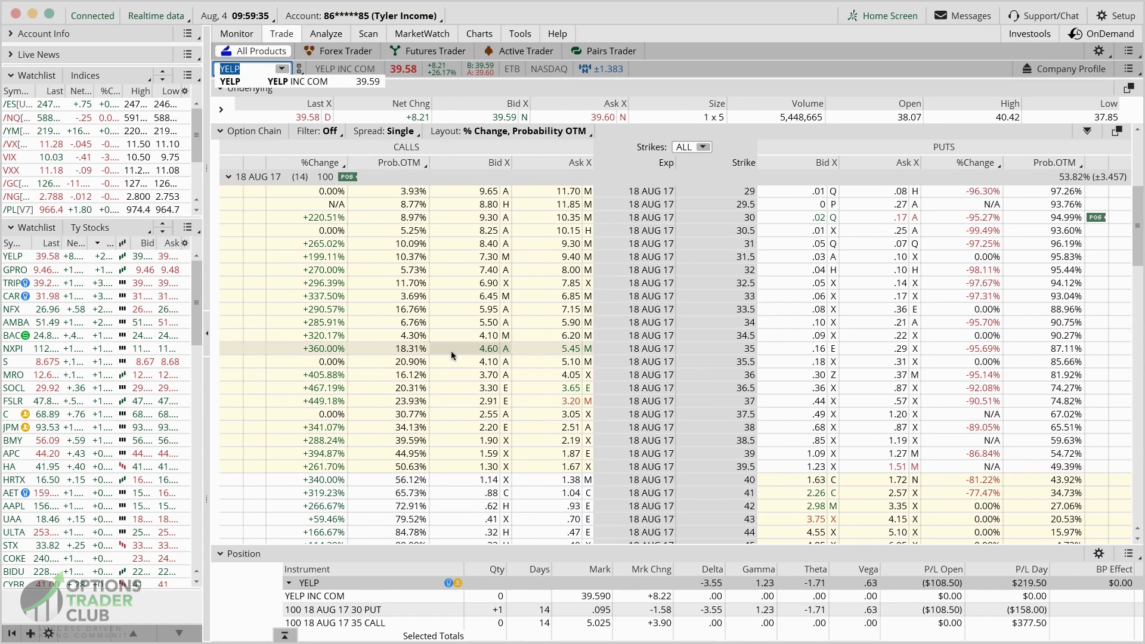
pyautogui.click(384, 349)
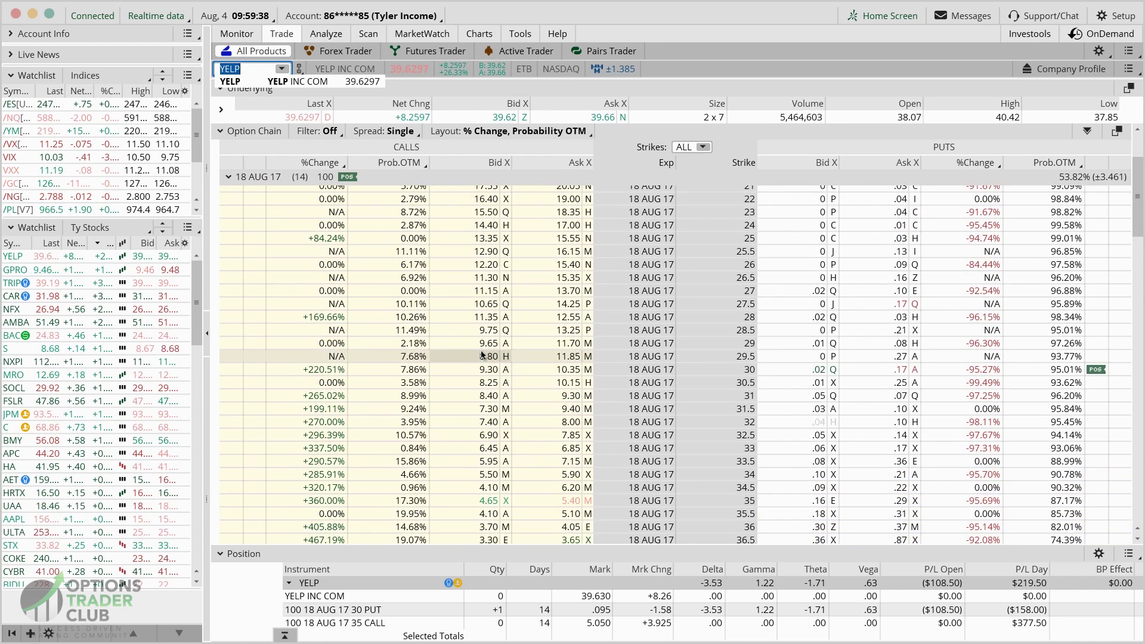
# - Expand the 4 AUG 17 weekly expiration and review its 35 strike call
pyautogui.click(258, 239)
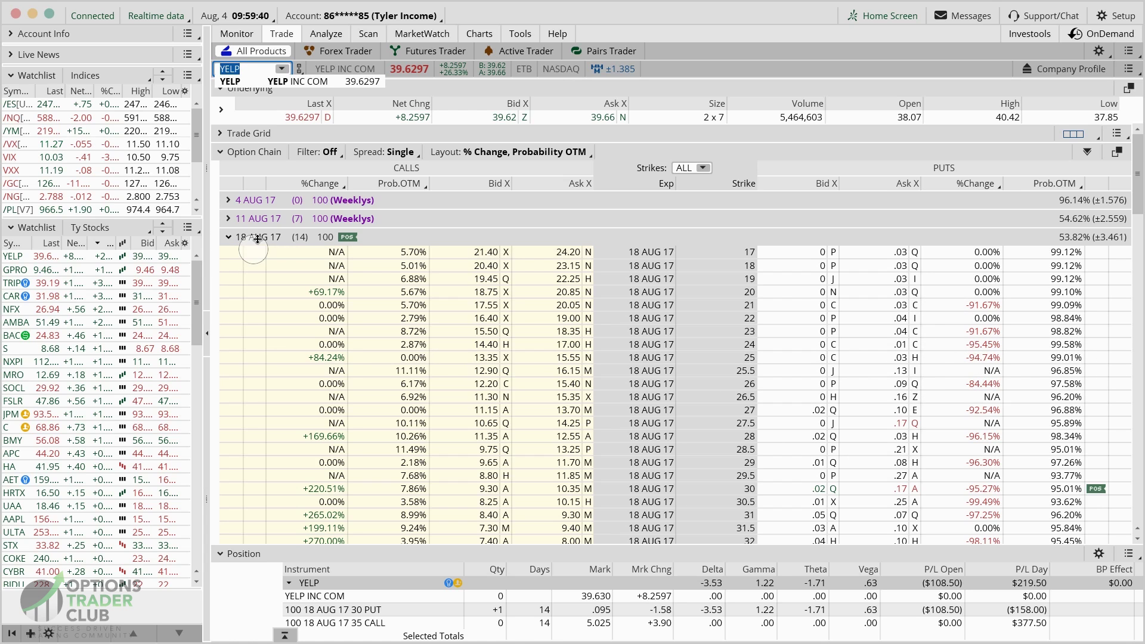
pyautogui.click(336, 240)
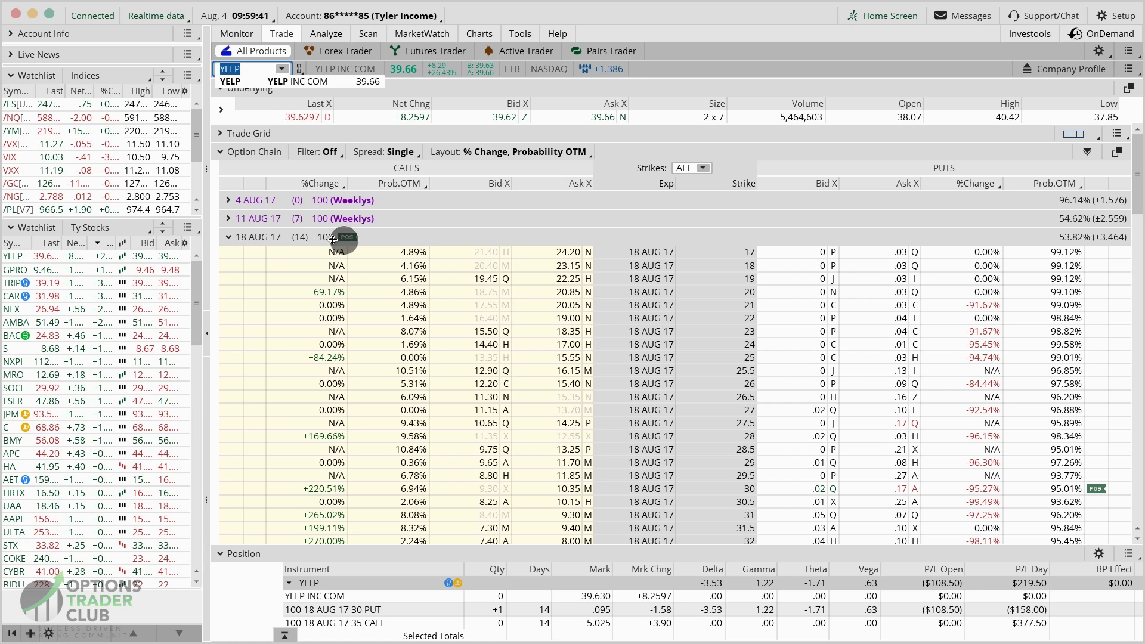
pyautogui.click(243, 200)
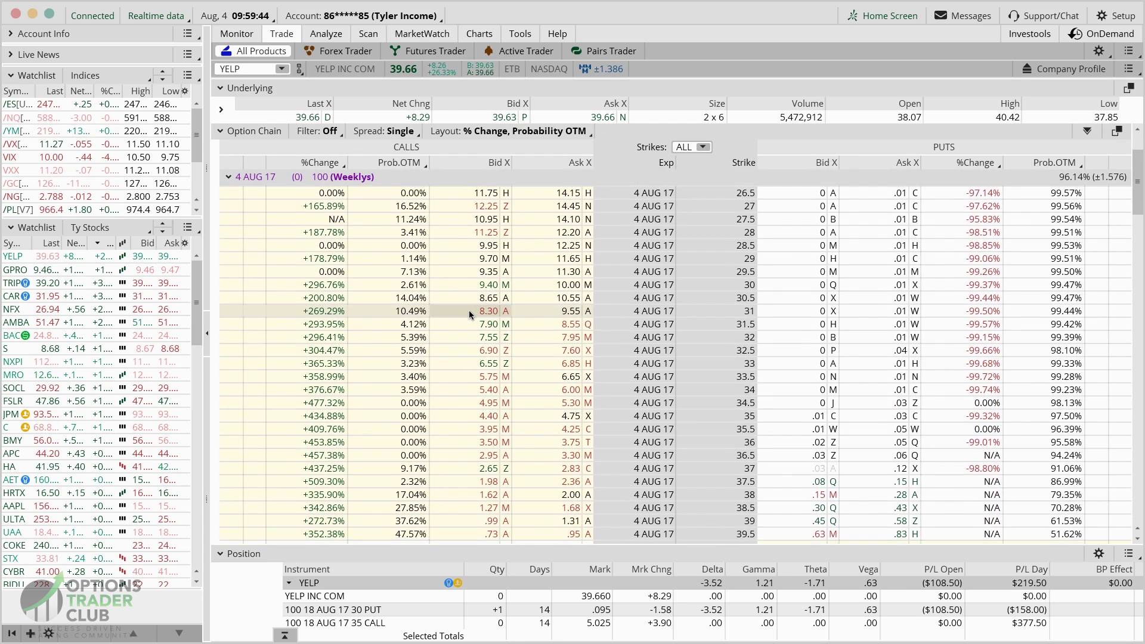
pyautogui.scroll(-2, 388, 399)
pyautogui.scroll(1, 358, 386)
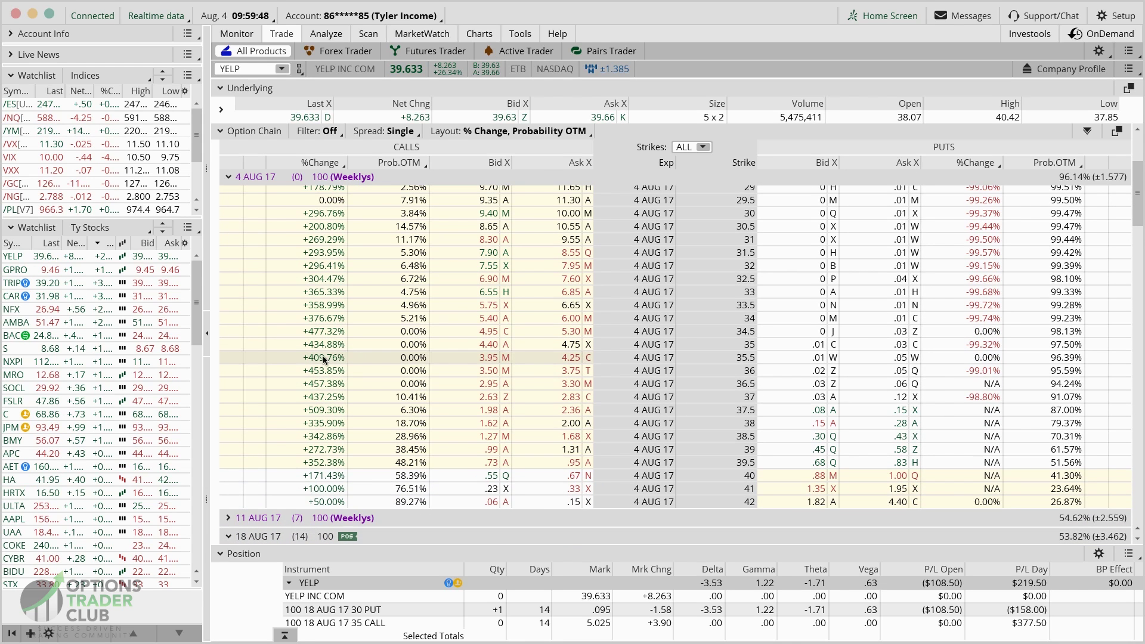
pyautogui.click(340, 358)
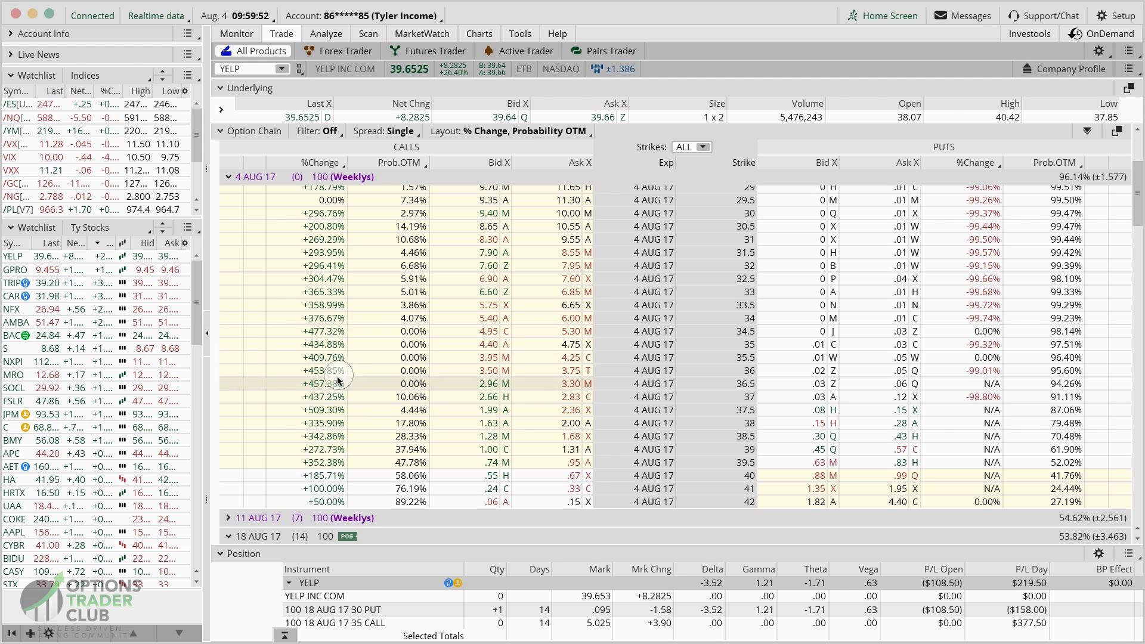
pyautogui.scroll(3, 343, 358)
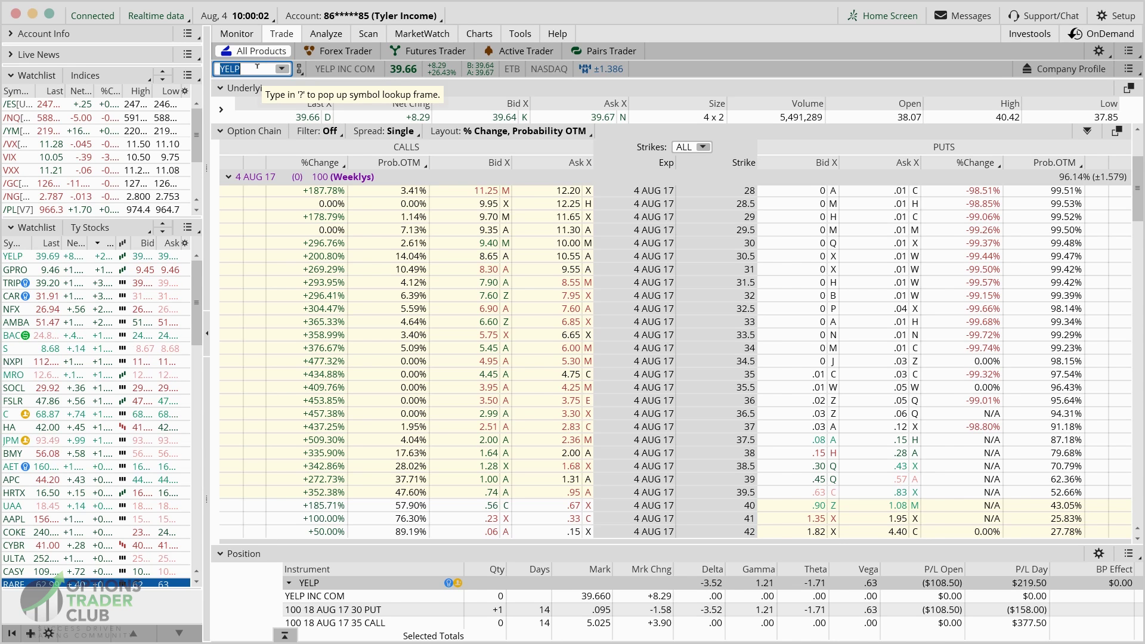
# - Load the GRUB option chain and check the 42.5 put's percent change
pyautogui.press('Return')
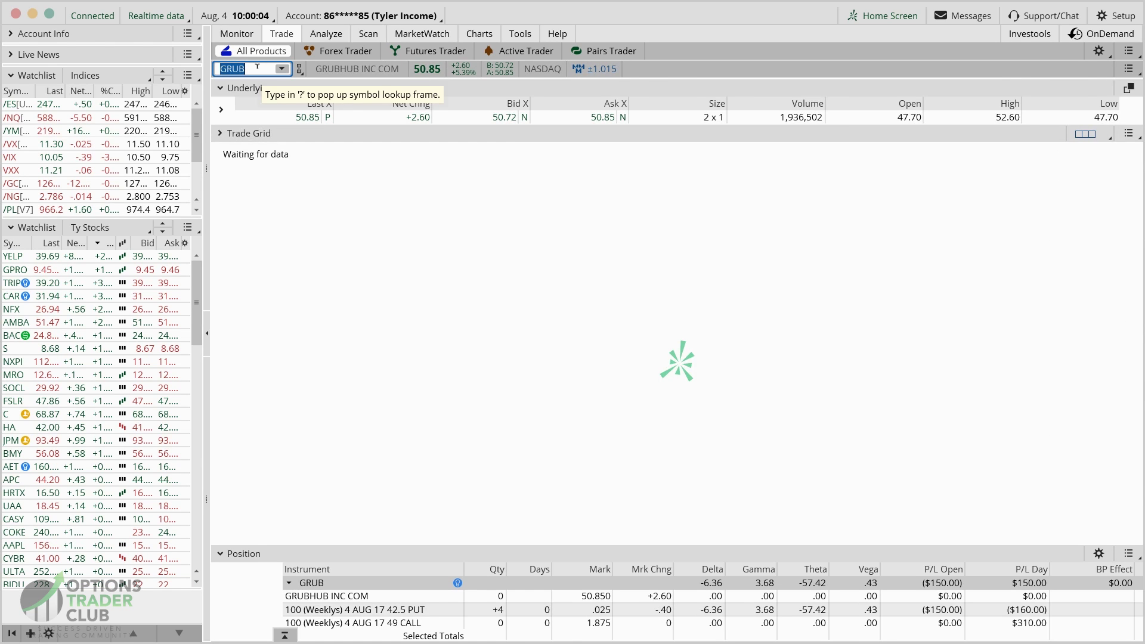
pyautogui.scroll(-3, 691, 349)
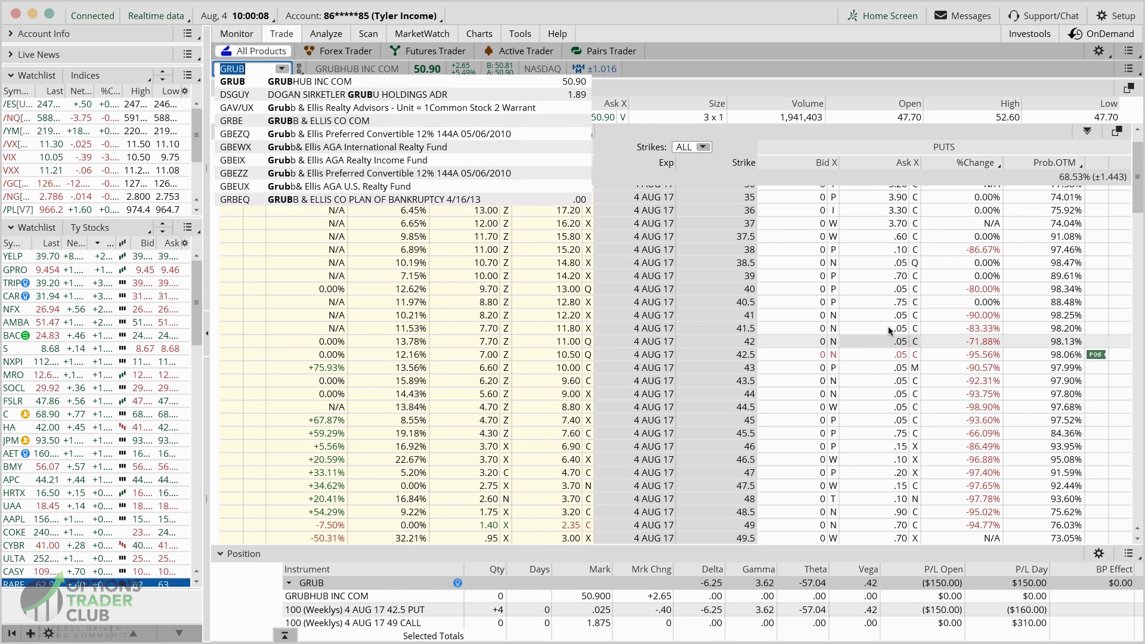
pyautogui.click(766, 357)
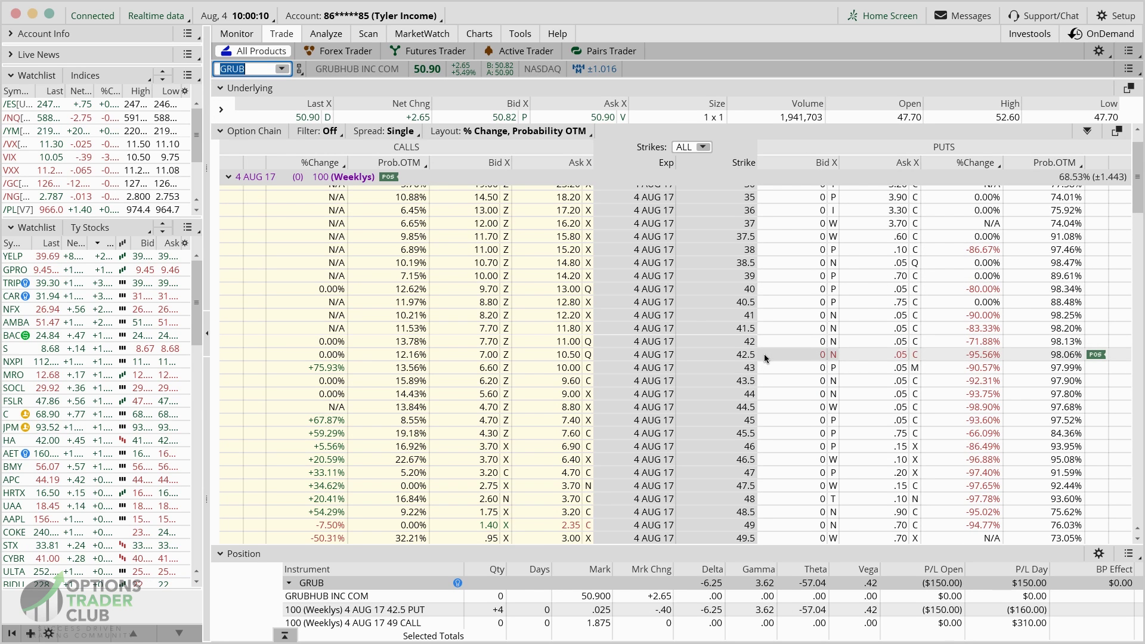
pyautogui.click(971, 359)
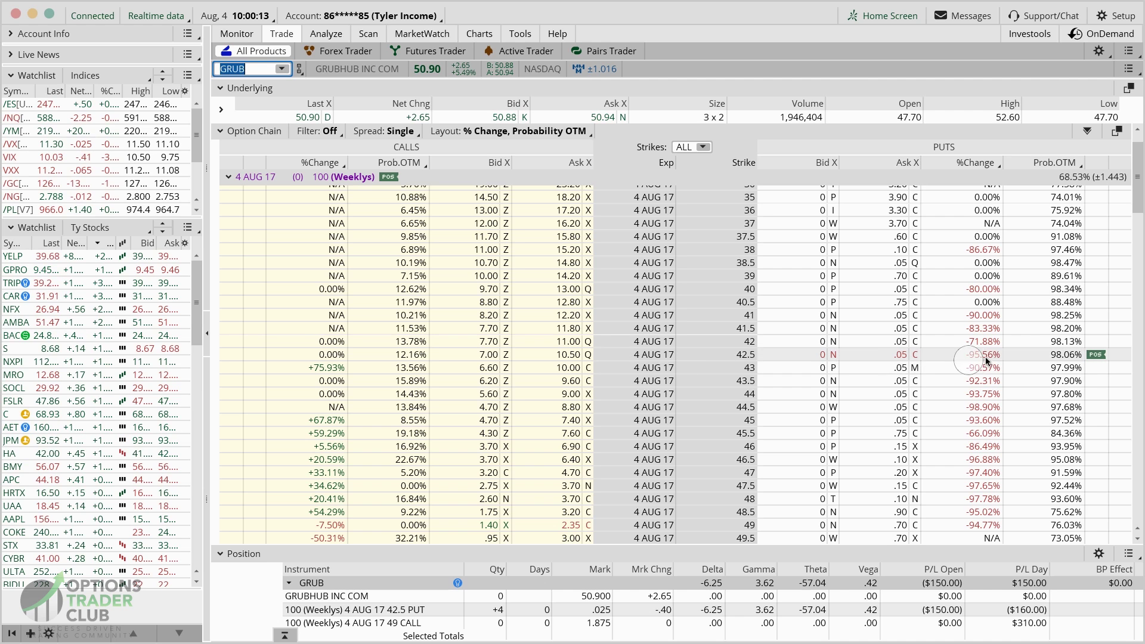
# - Mark the GRUB 49 strike call, then show today's activity and positions
pyautogui.scroll(-1, 776, 394)
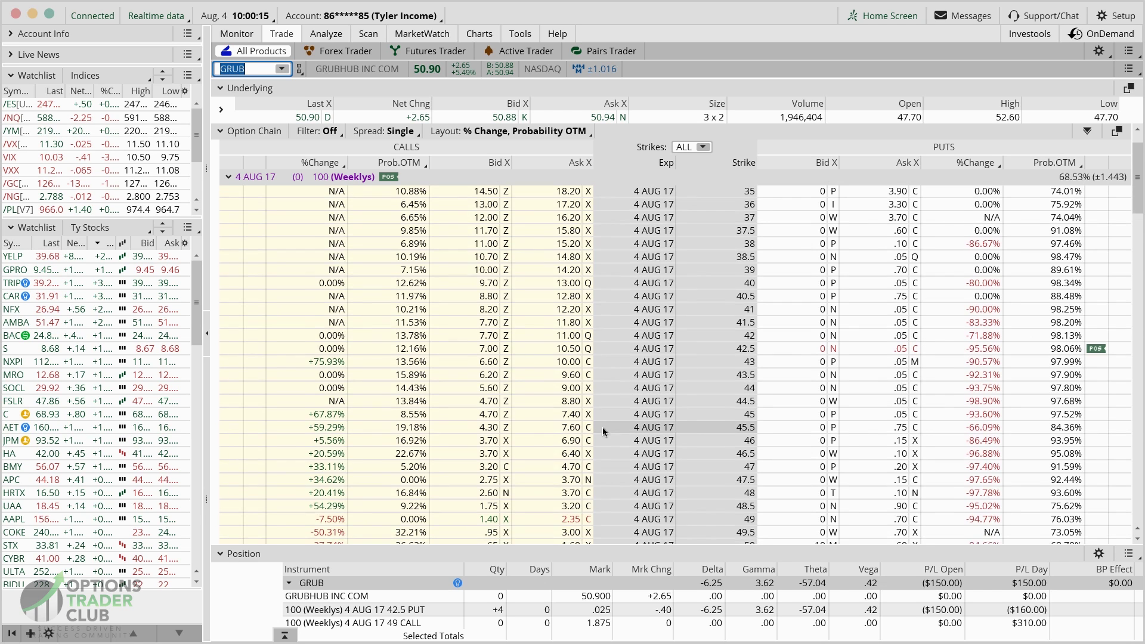
pyautogui.click(427, 488)
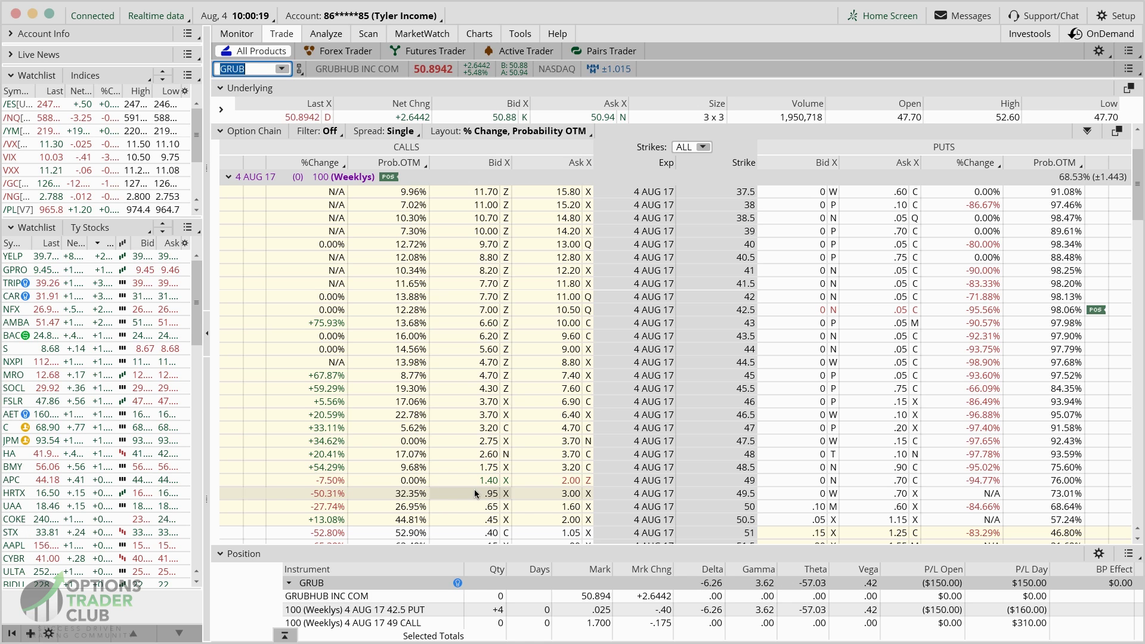
pyautogui.click(496, 481)
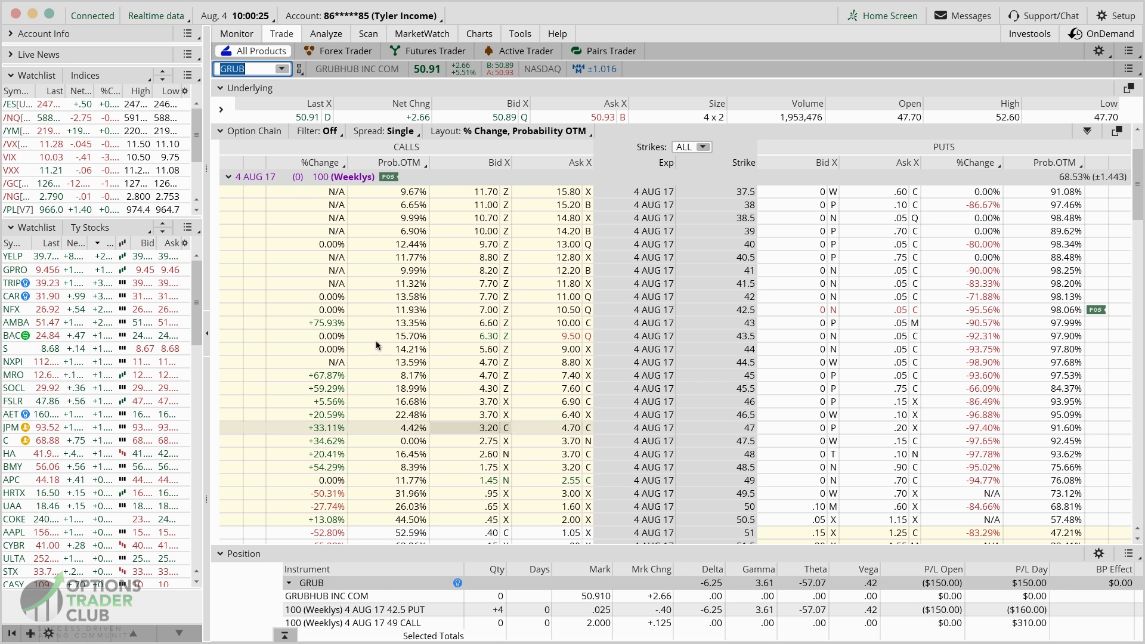
pyautogui.click(246, 35)
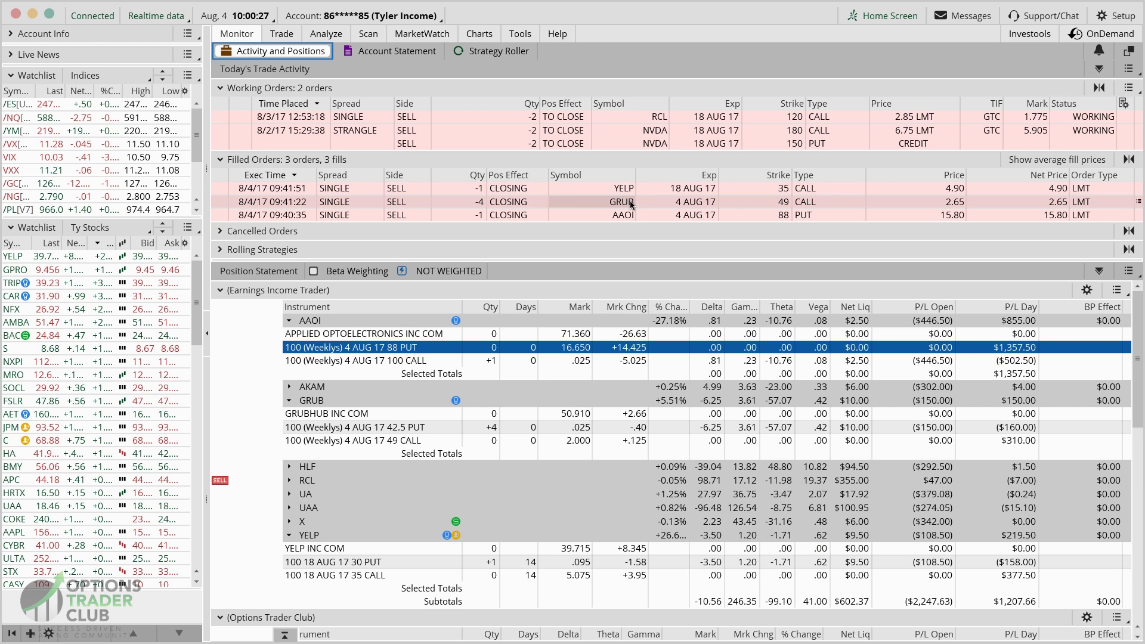
# - Note the GRUB closing fill, then return to the GRUB chain's 49 strike call
pyautogui.click(955, 202)
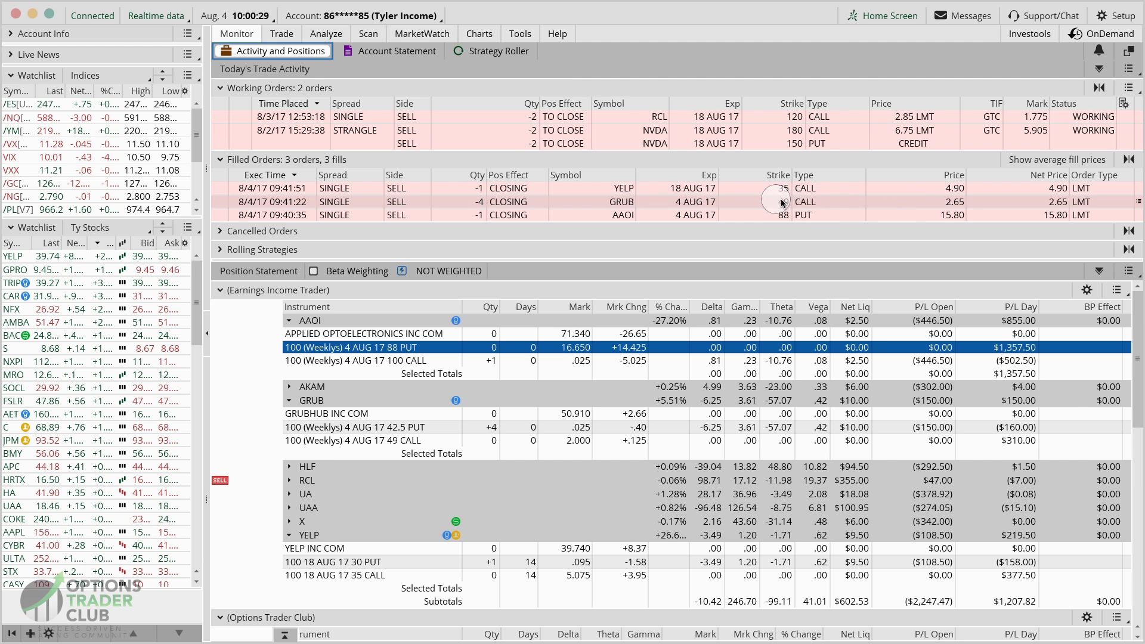
pyautogui.click(281, 33)
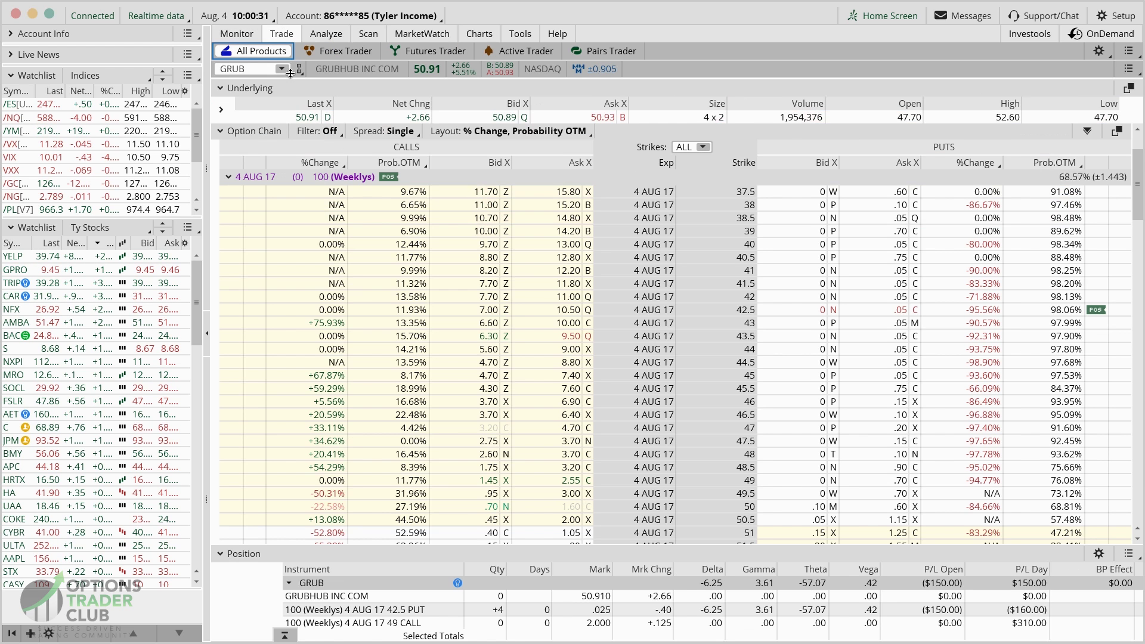
pyautogui.click(550, 475)
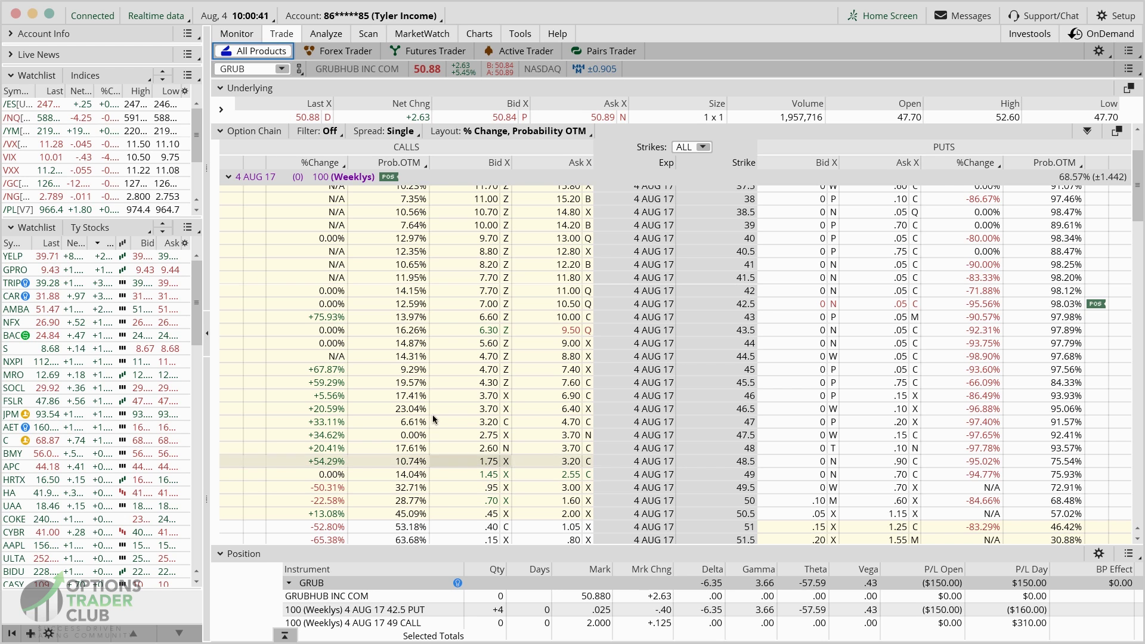
pyautogui.click(298, 179)
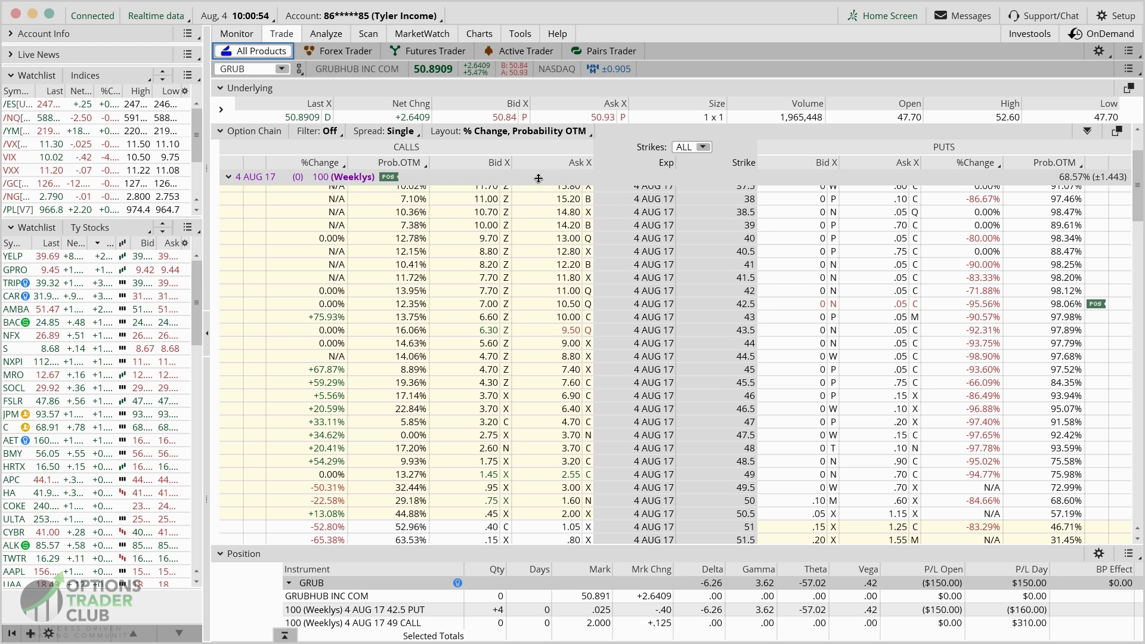
# - Chart YELP daily and apply the WHITE | ChaikinMF/Vol | BB's chart style
pyautogui.click(479, 33)
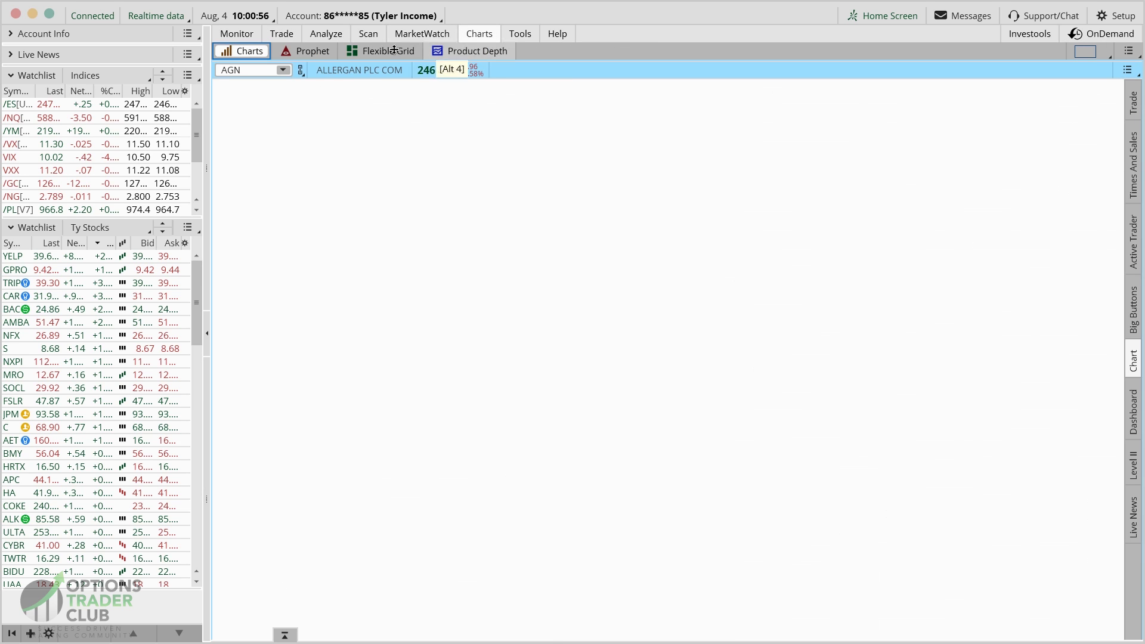
pyautogui.click(266, 65)
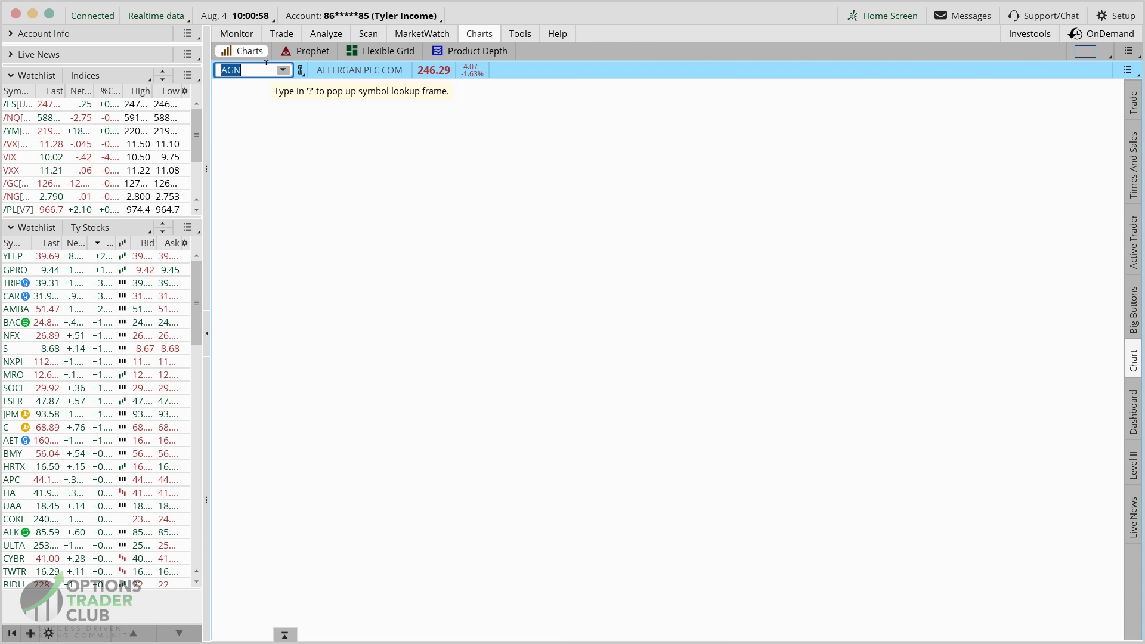
pyautogui.write('YELP')
pyautogui.press('Return')
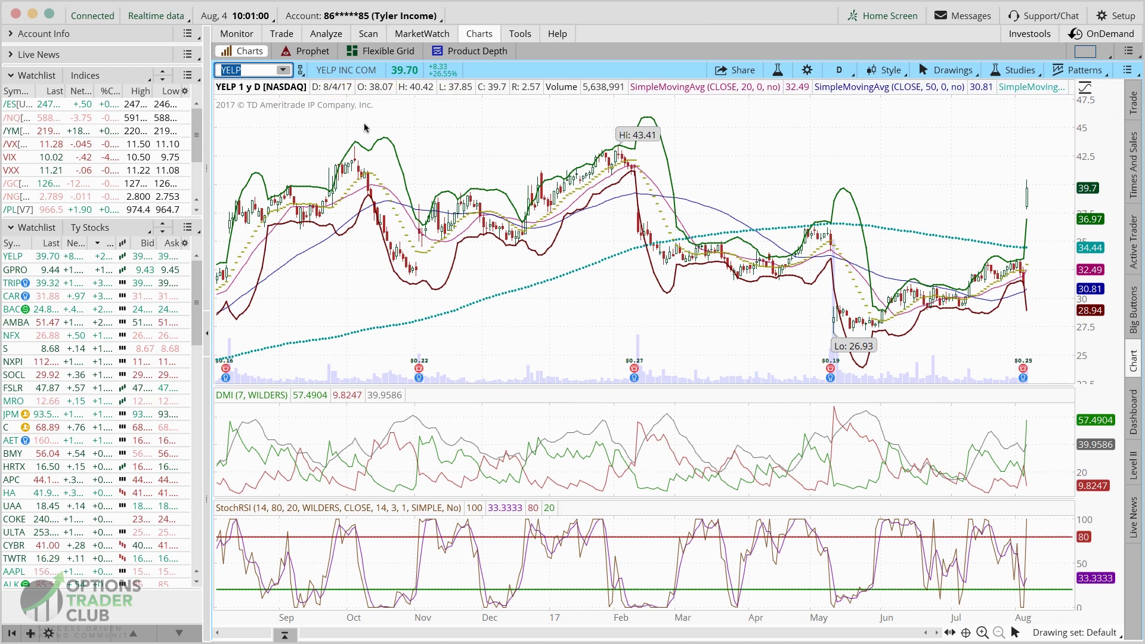
pyautogui.click(884, 69)
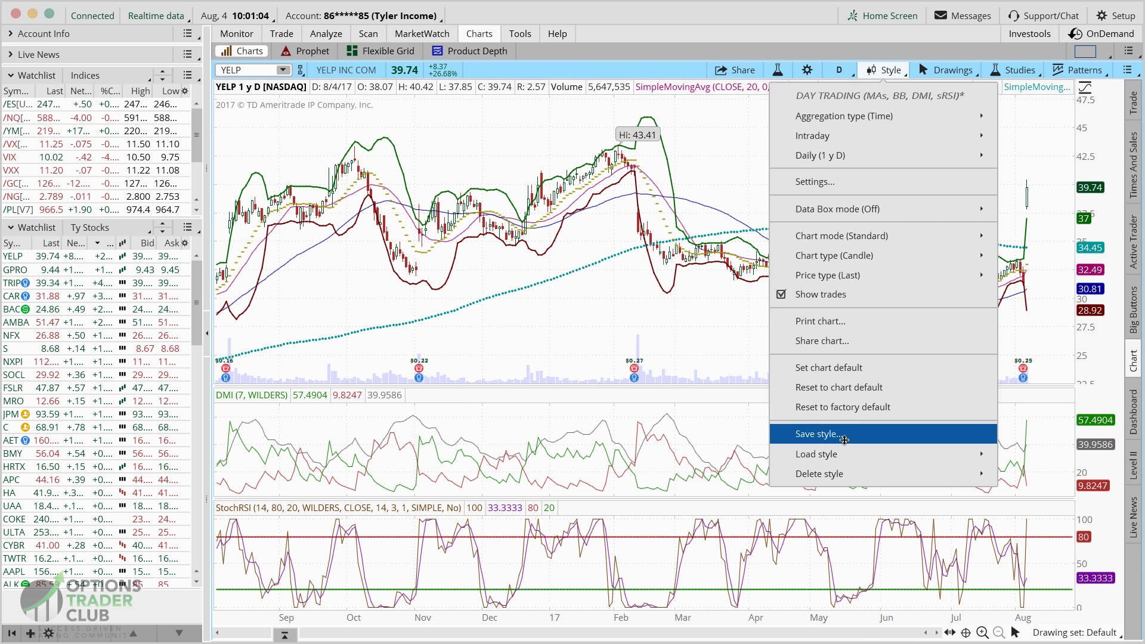
pyautogui.moveTo(835, 454)
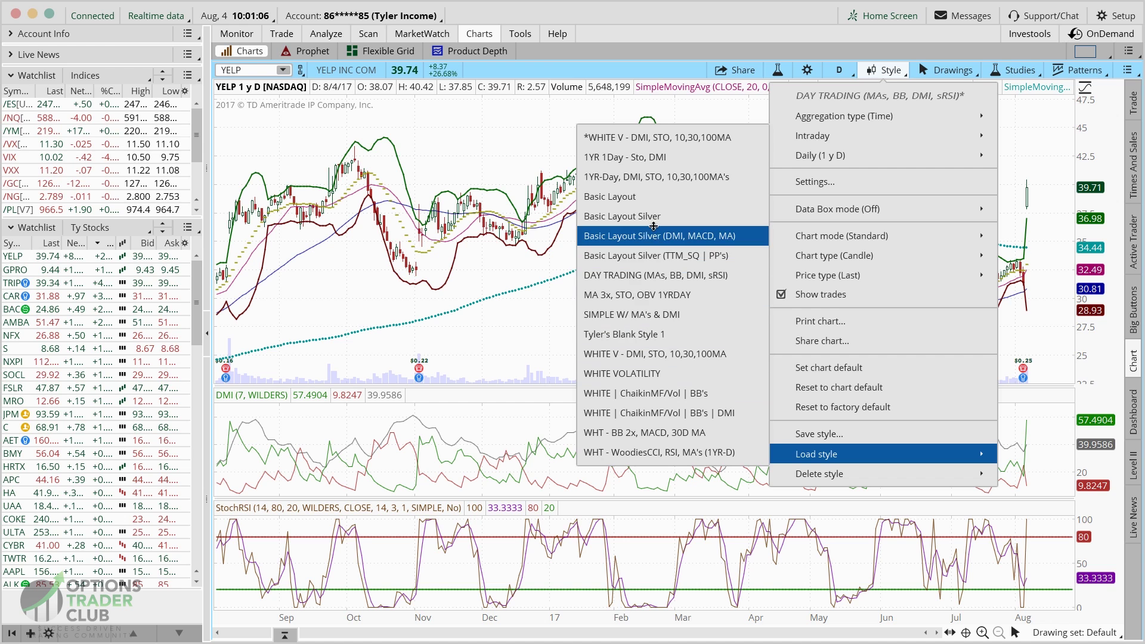
pyautogui.click(655, 393)
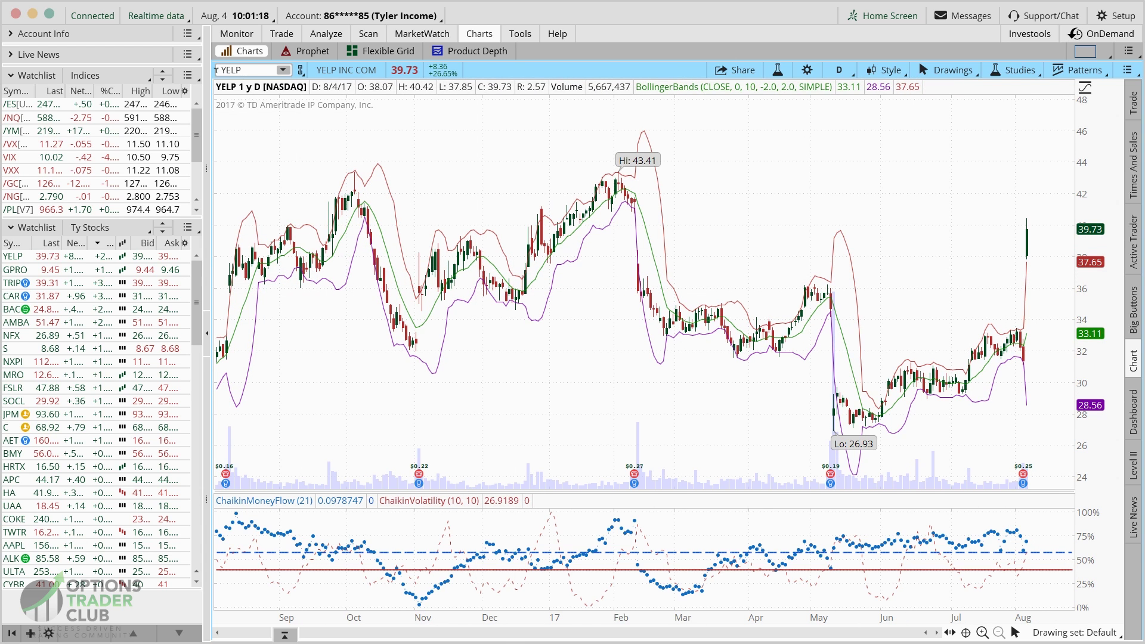
# - Change the chart symbol to GRUB, then to AAOI
pyautogui.click(244, 70)
pyautogui.write('GRUB')
pyautogui.press('Return')
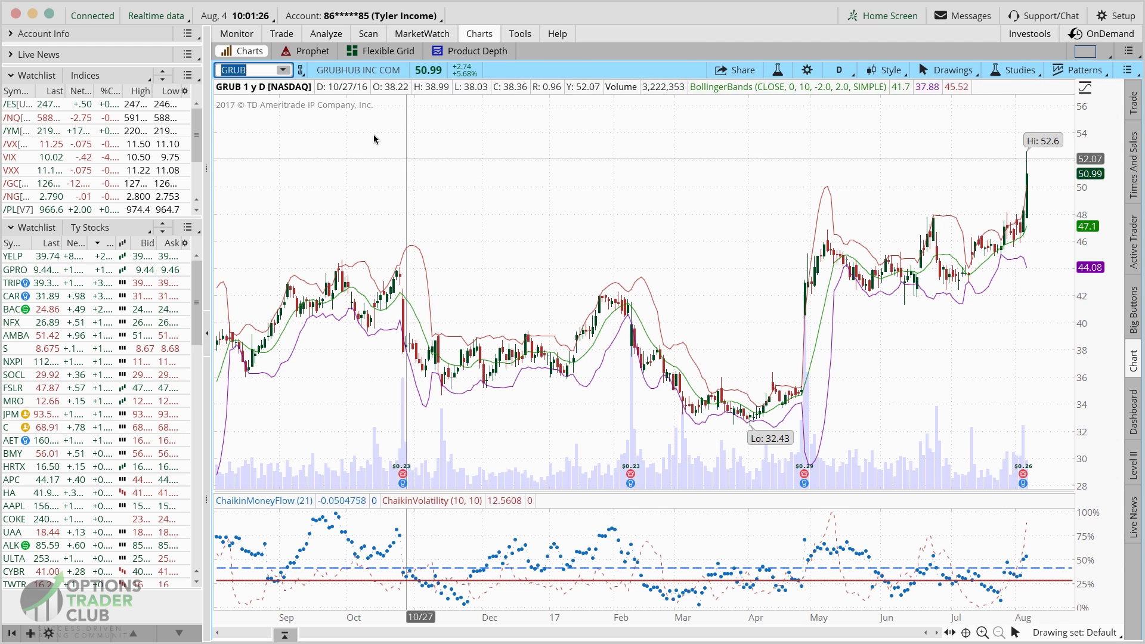
pyautogui.click(267, 67)
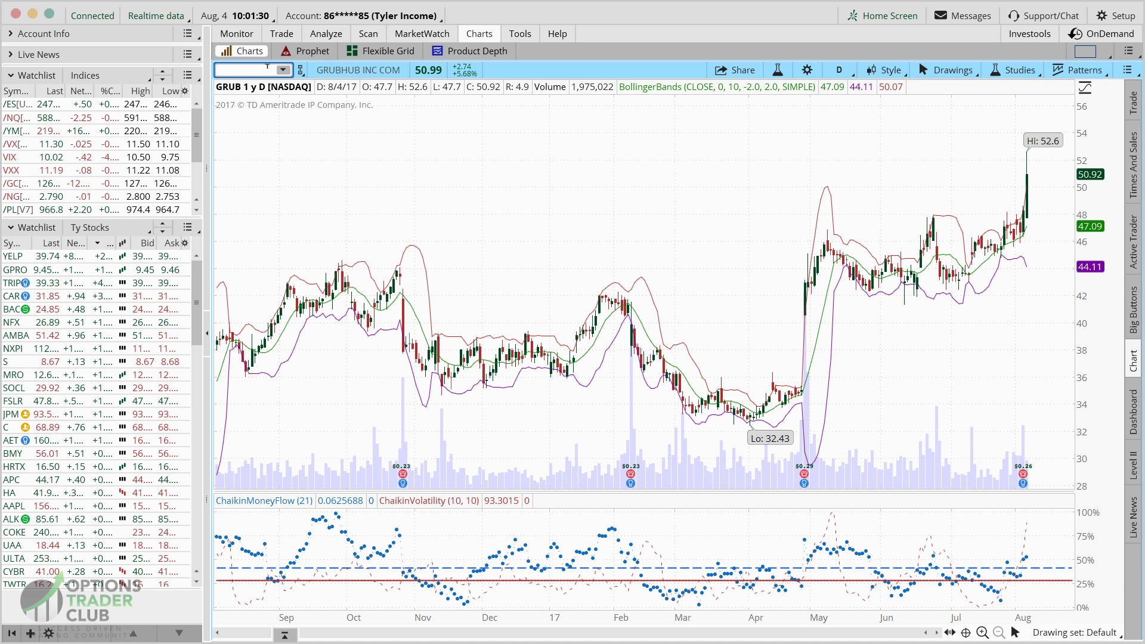
pyautogui.write('AAOI')
pyautogui.press('Return')
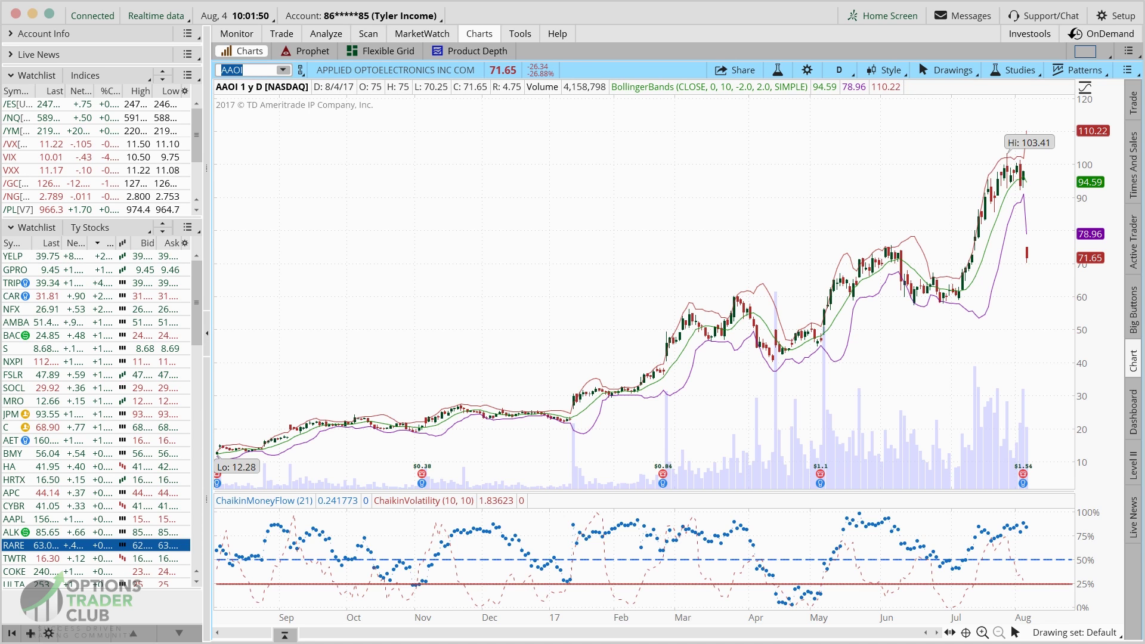
pyautogui.press('super+Tab')
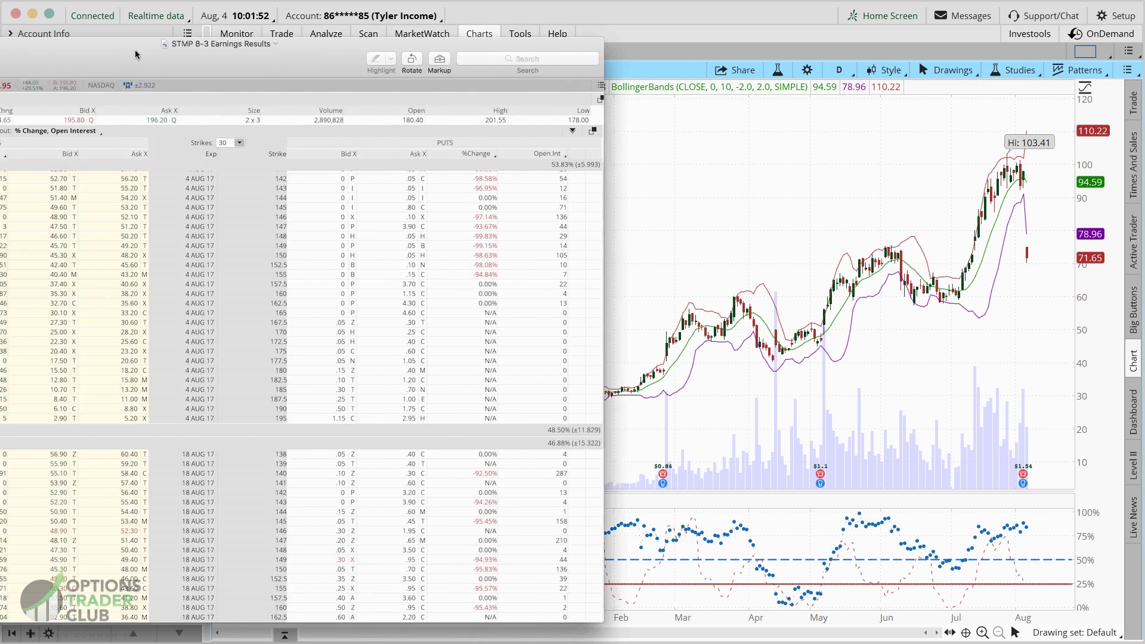
pyautogui.moveTo(392, 49); pyautogui.dragTo(426, 48)
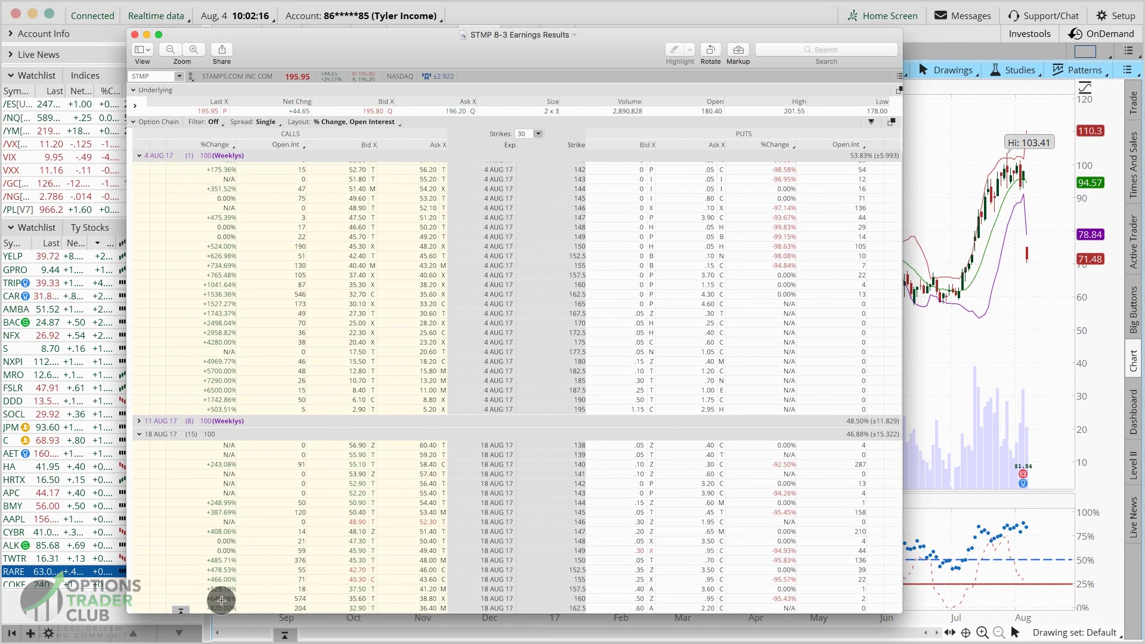
pyautogui.click(136, 35)
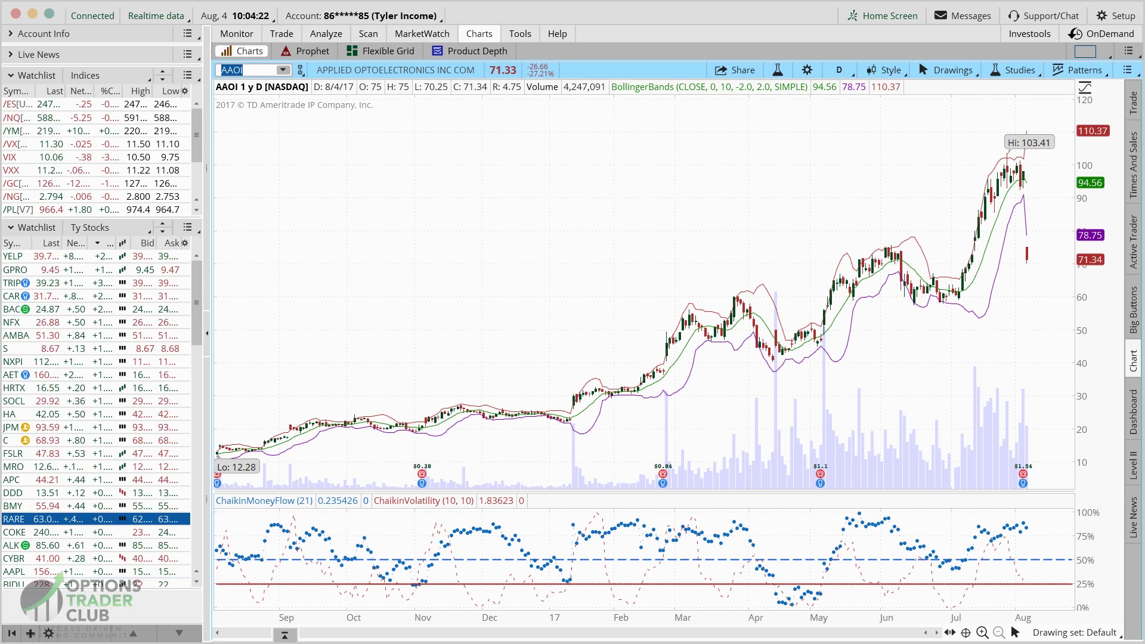
# - Open the LL_earnings-results_8-1-17 screenshot in Preview, widen it for review, then close it
pyautogui.click(12, 596)
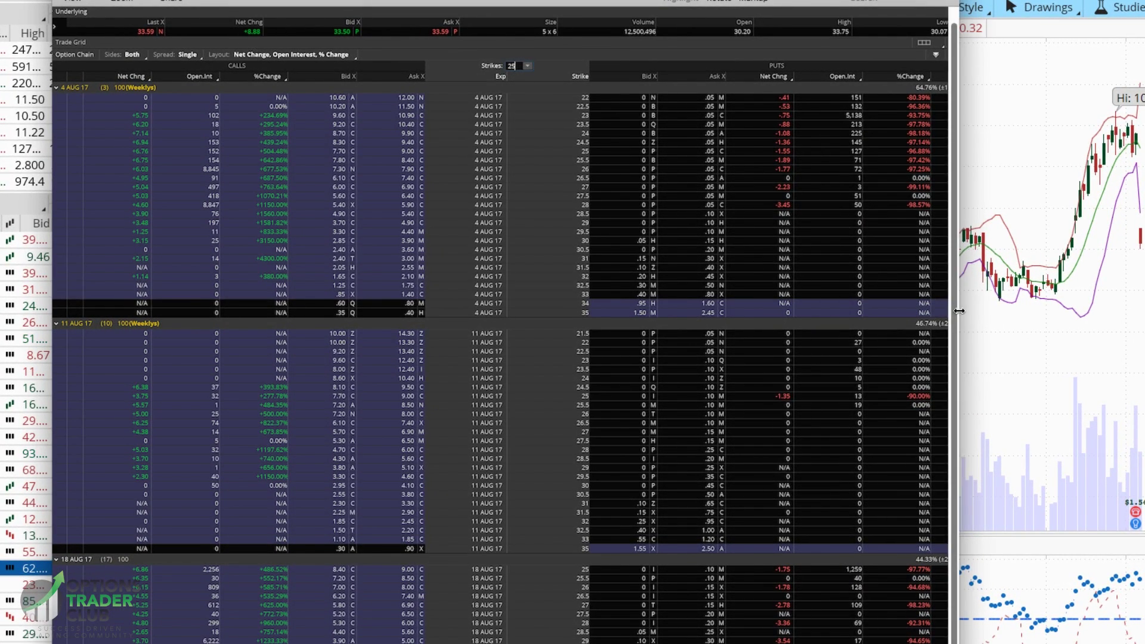
pyautogui.moveTo(954, 310); pyautogui.dragTo(1094, 313)
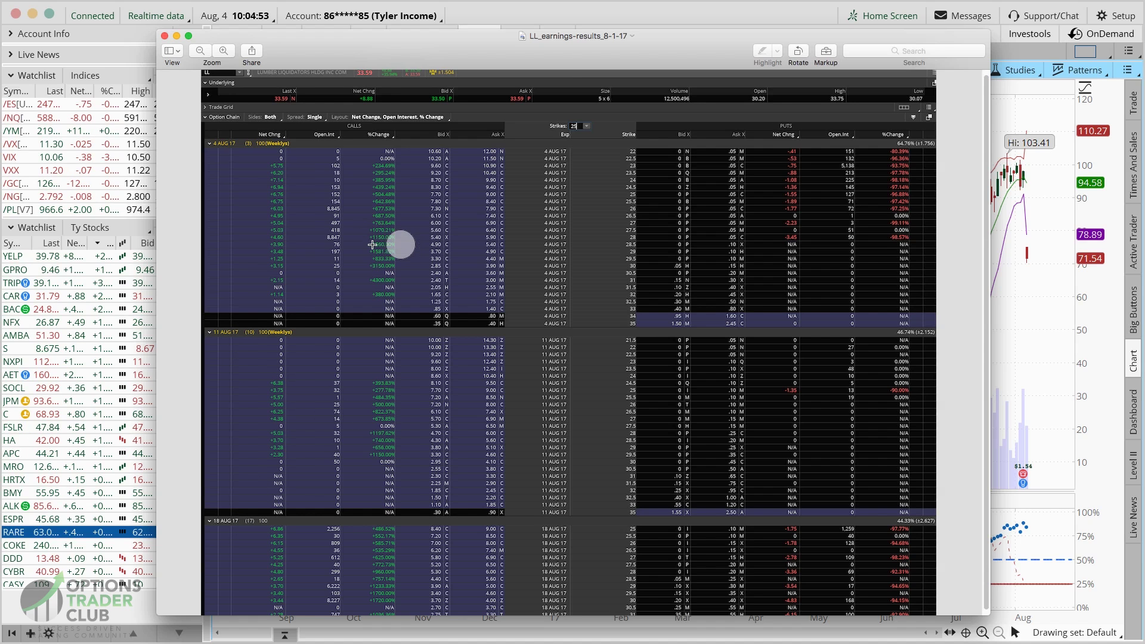
pyautogui.click(164, 36)
# - Review the ILMN front-week and front-month earnings screenshots, then close both
pyautogui.press('super+Tab')
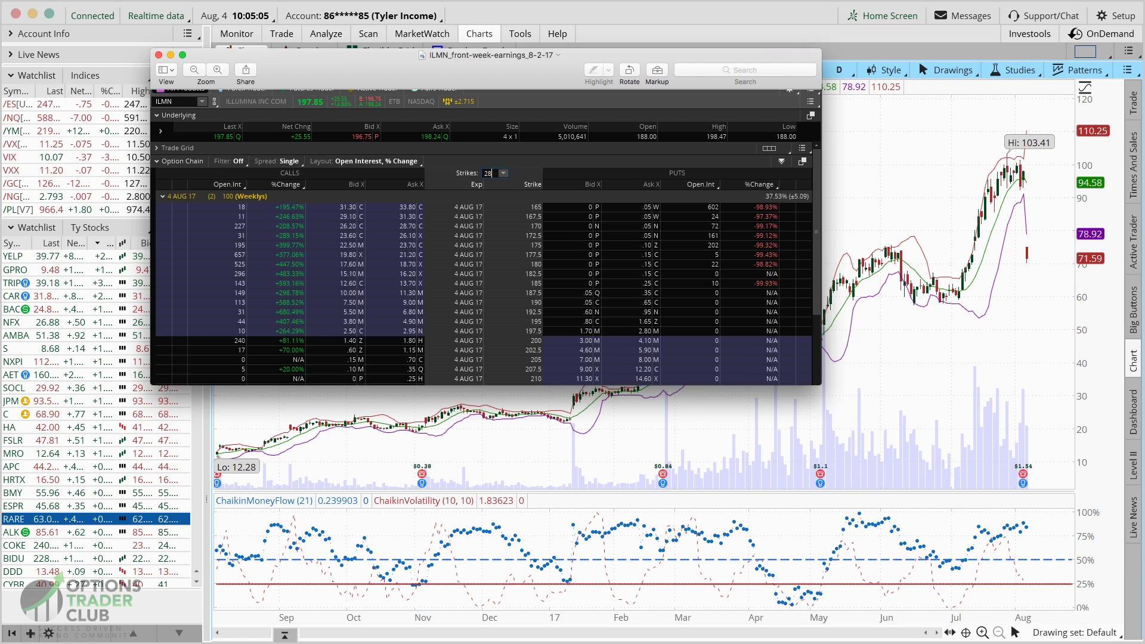
pyautogui.press('super+grave')
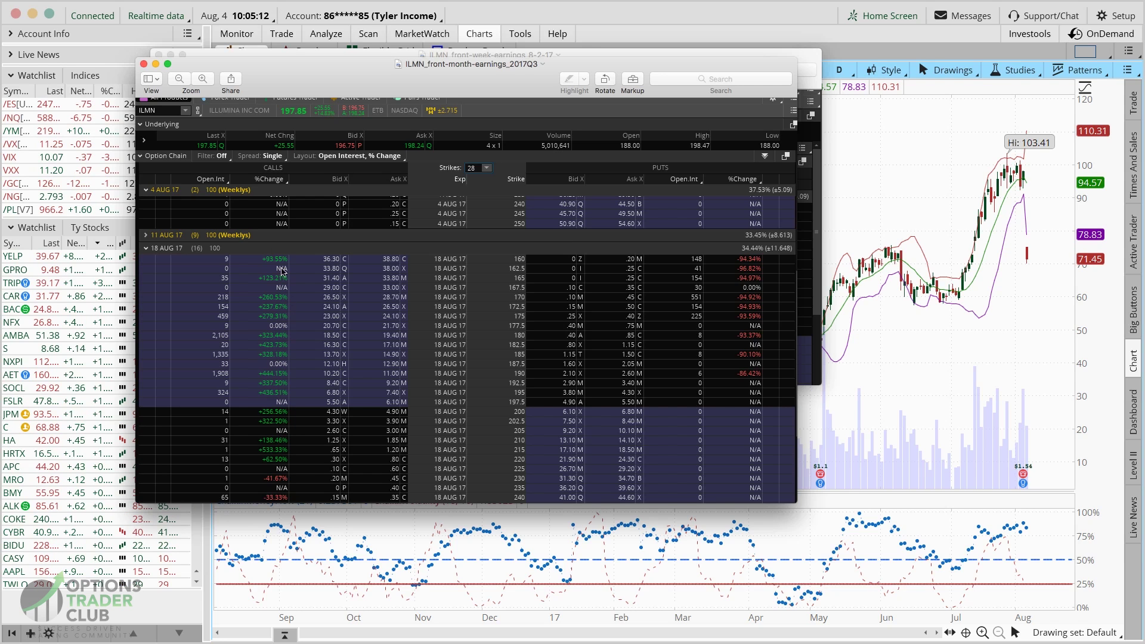
pyautogui.click(143, 64)
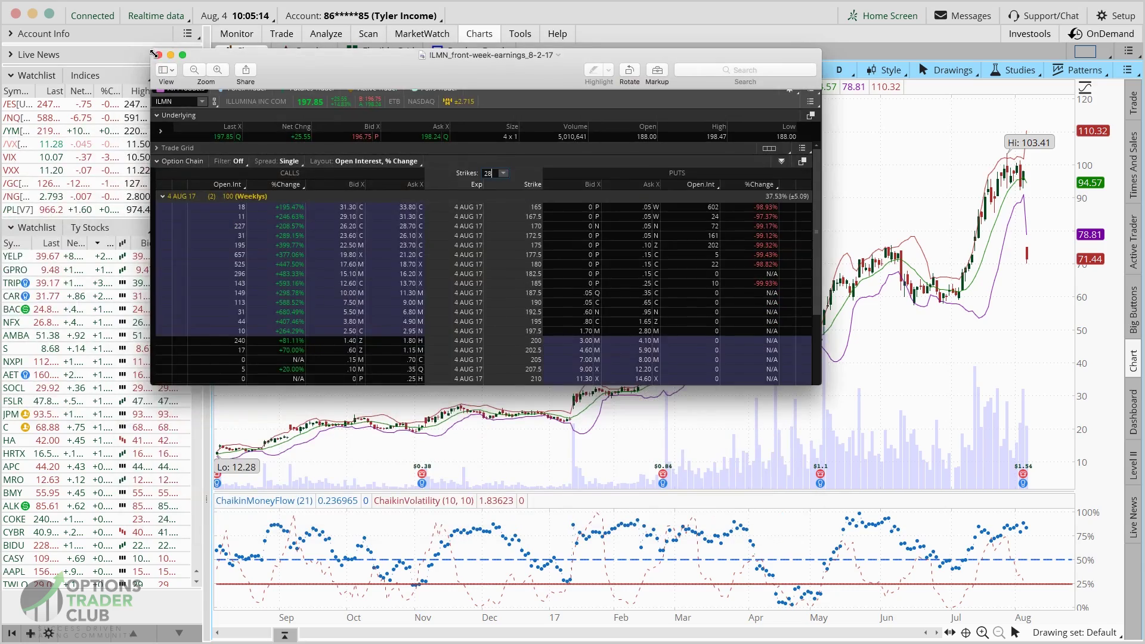
pyautogui.click(157, 55)
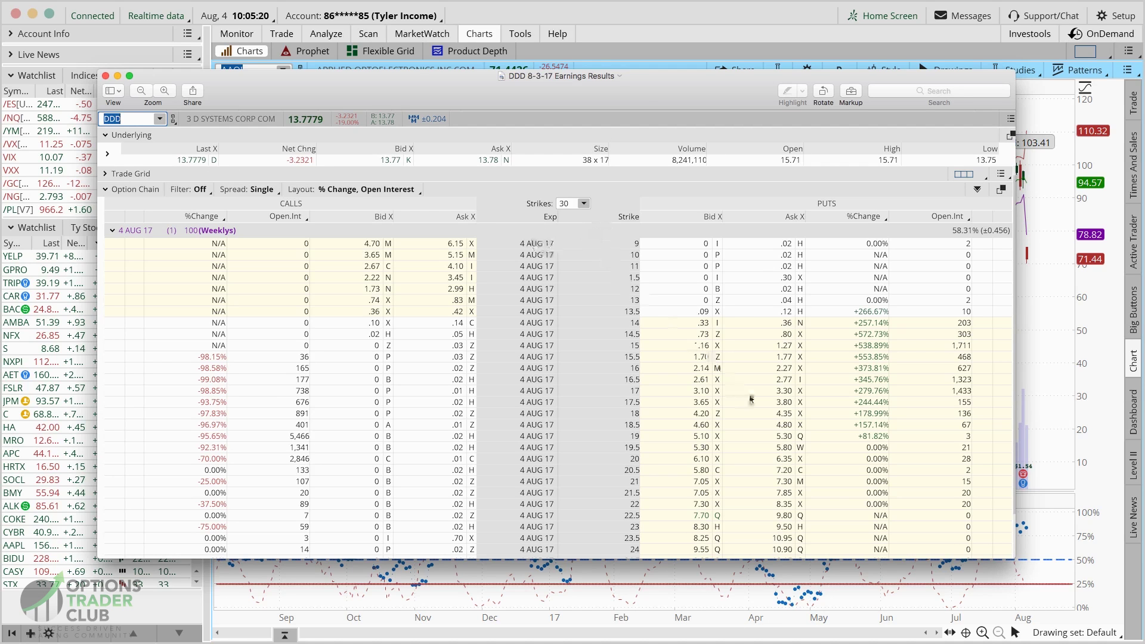
# - Open the DDD 8-3-17 Earnings Results screenshot, then close it to return to the AAOI chart
pyautogui.click(869, 355)
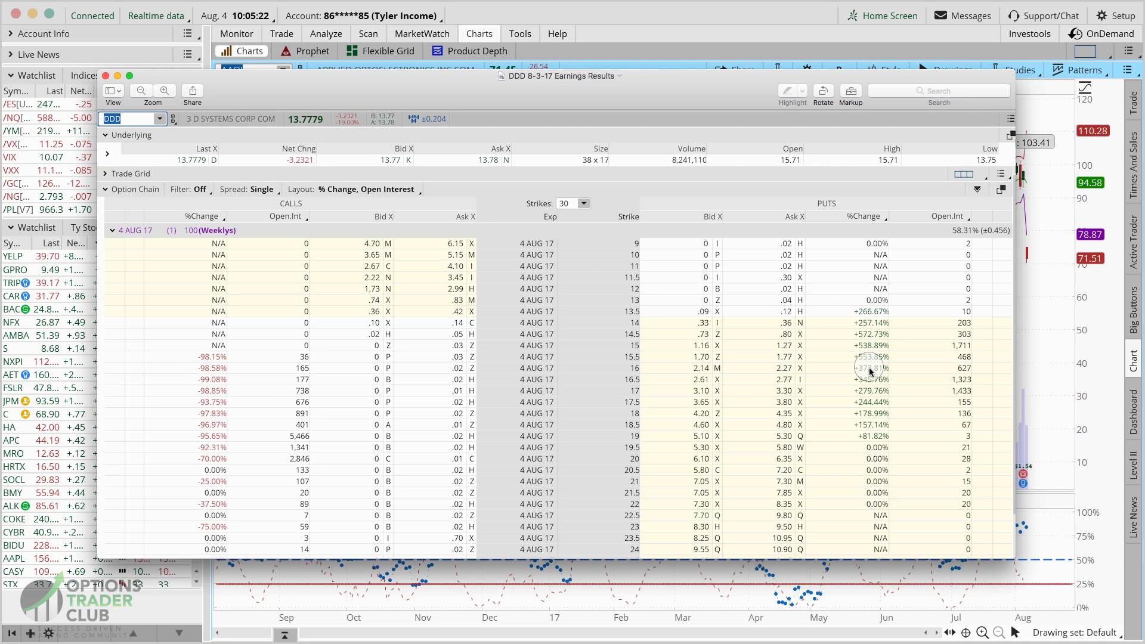
pyautogui.moveTo(870, 370); pyautogui.dragTo(876, 392)
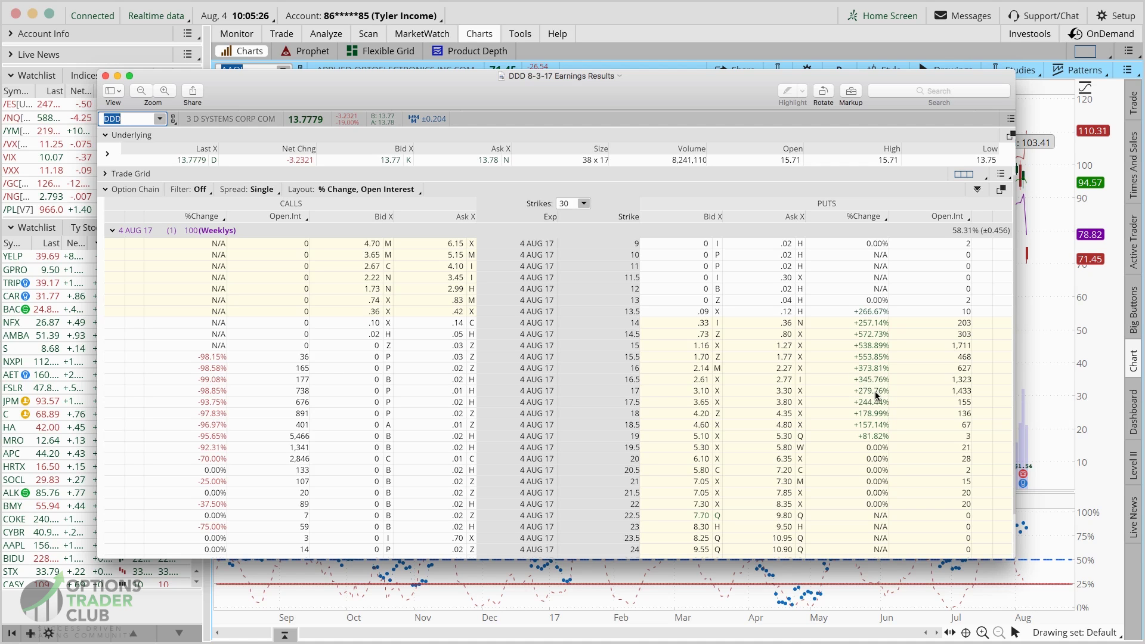
pyautogui.click(871, 384)
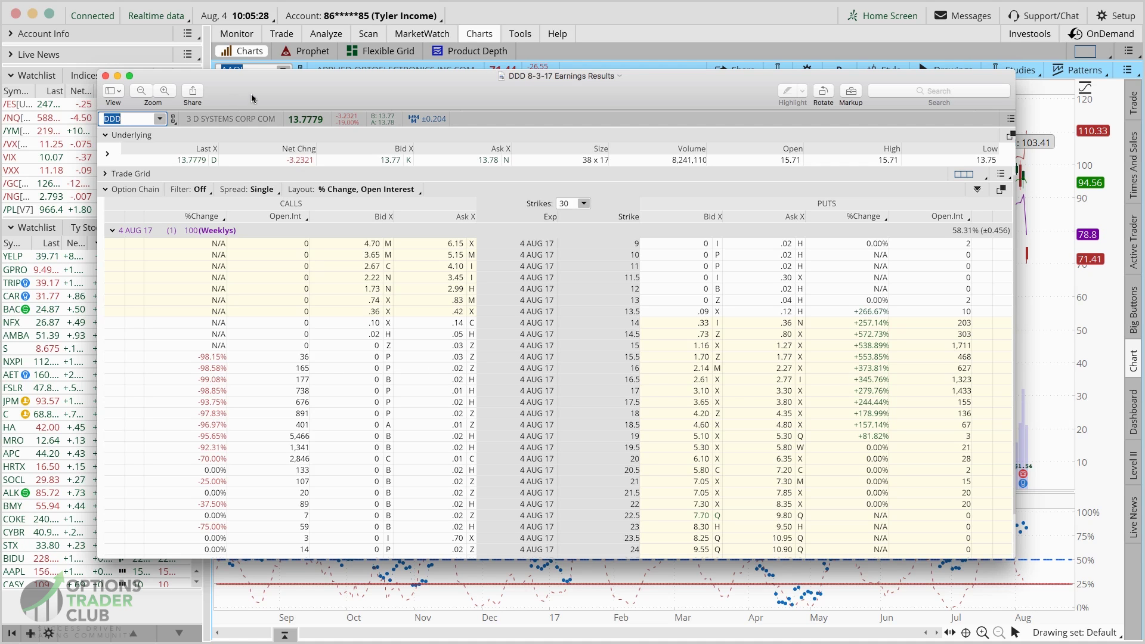
pyautogui.press('super+w')
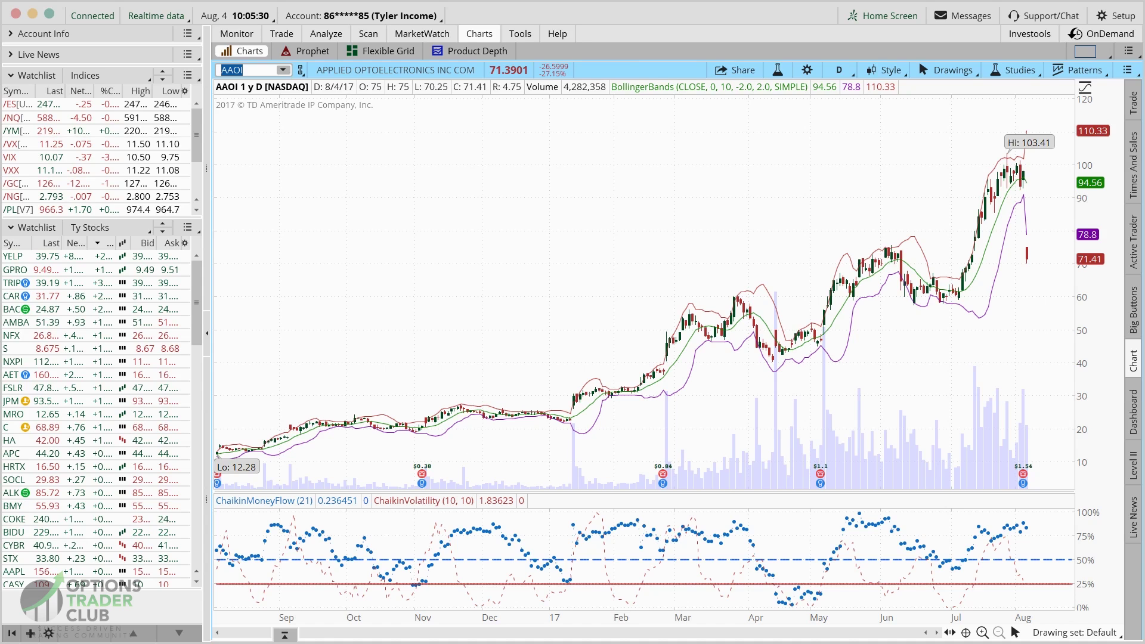